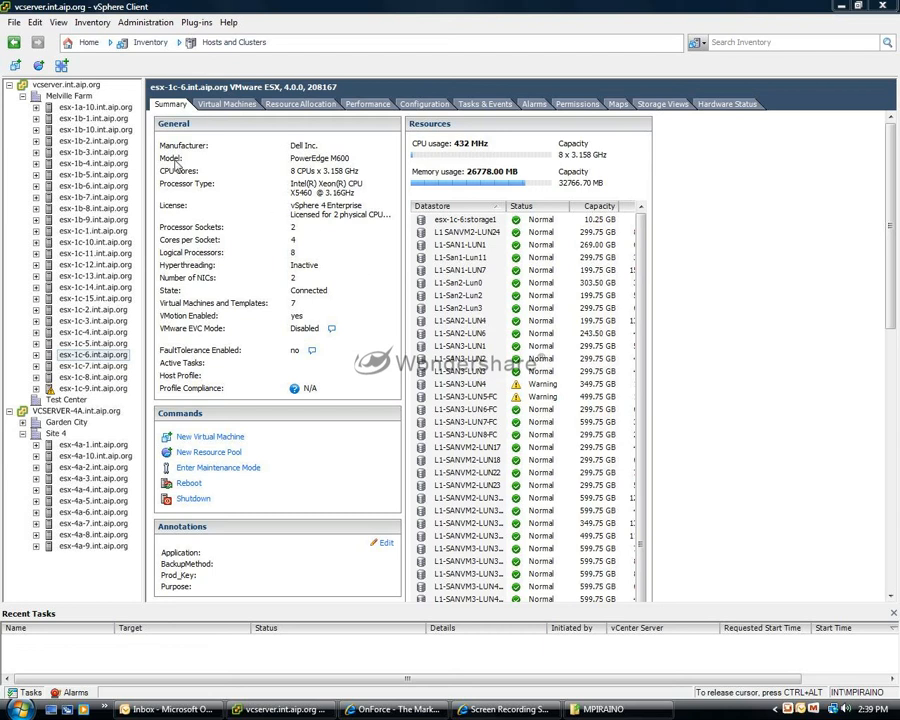
# Open the Host Profiles management view and start a new profile created from an existing host.
pyautogui.click(89, 44)
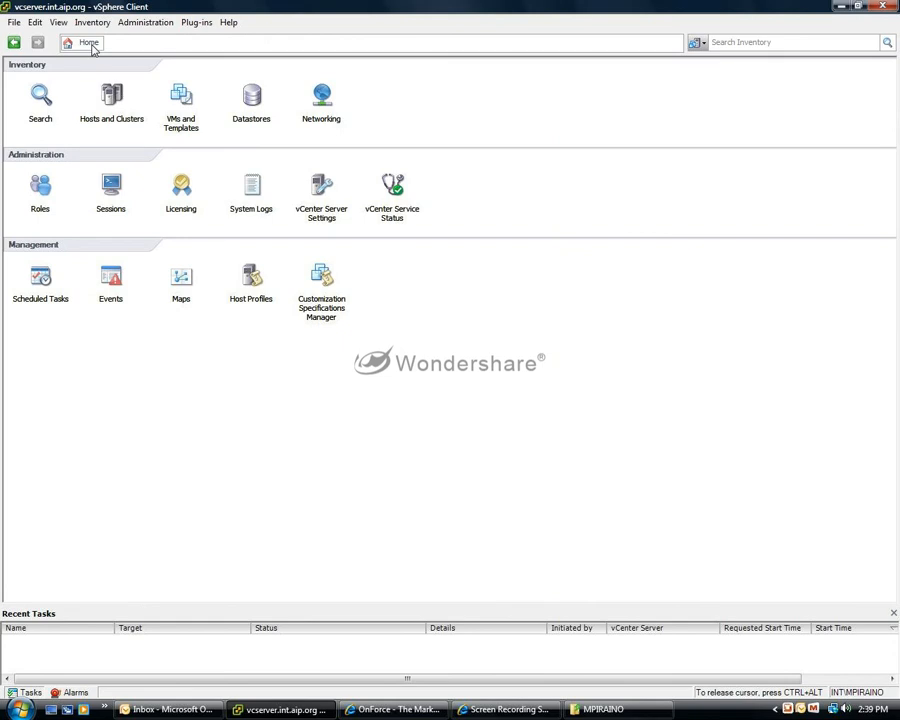
pyautogui.click(250, 285)
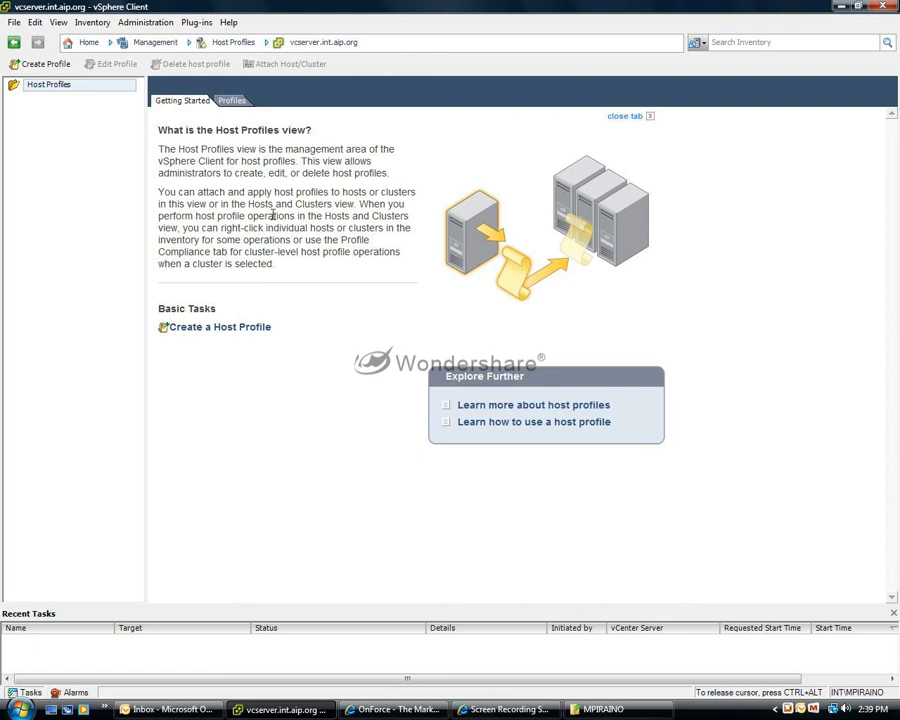
pyautogui.click(230, 330)
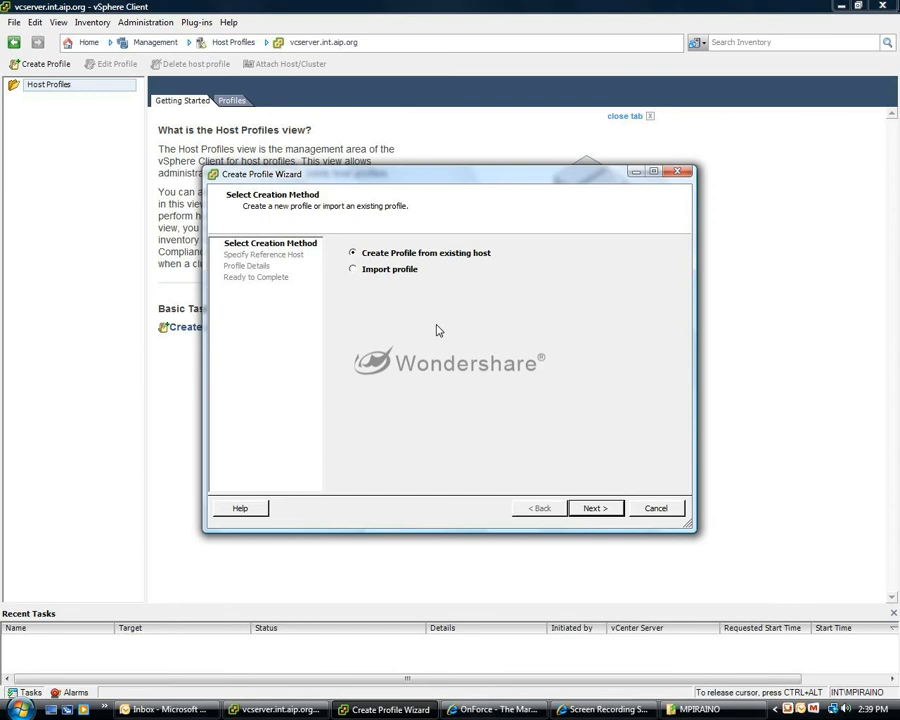
pyautogui.click(588, 508)
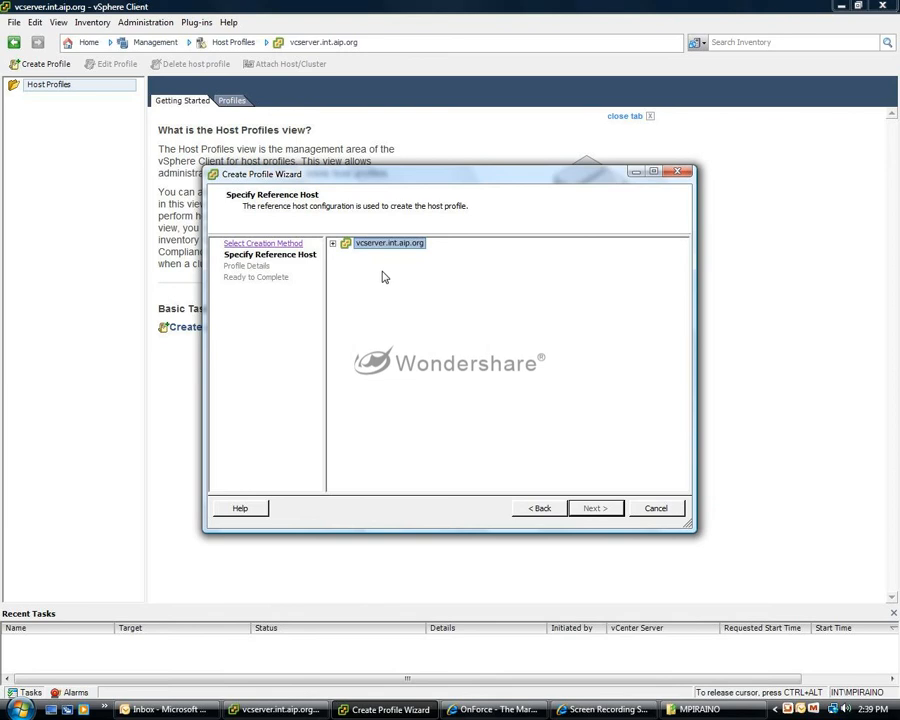
# Choose esx-1c-15.int.aip.org in the Melville Farm datacenter as the reference host for the profile.
pyautogui.click(332, 244)
pyautogui.click(346, 254)
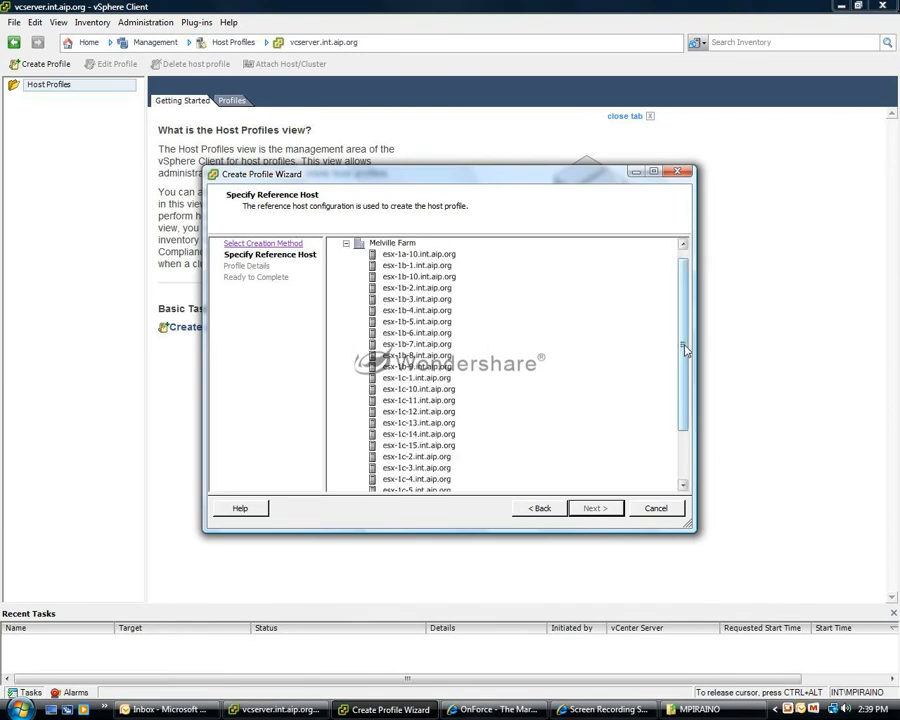
pyautogui.moveTo(683, 346); pyautogui.dragTo(683, 368)
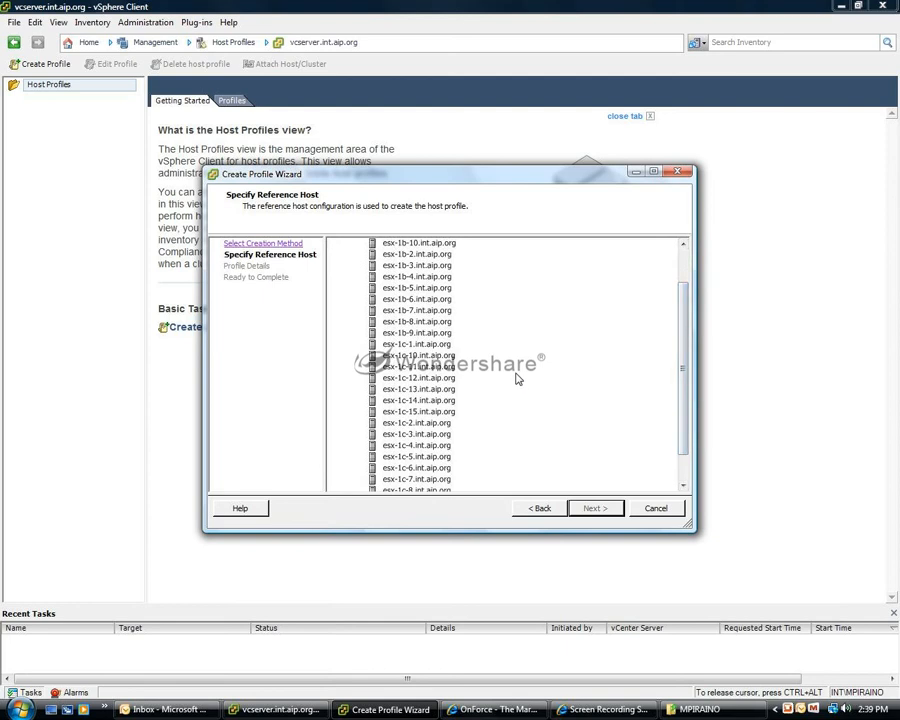
pyautogui.click(453, 413)
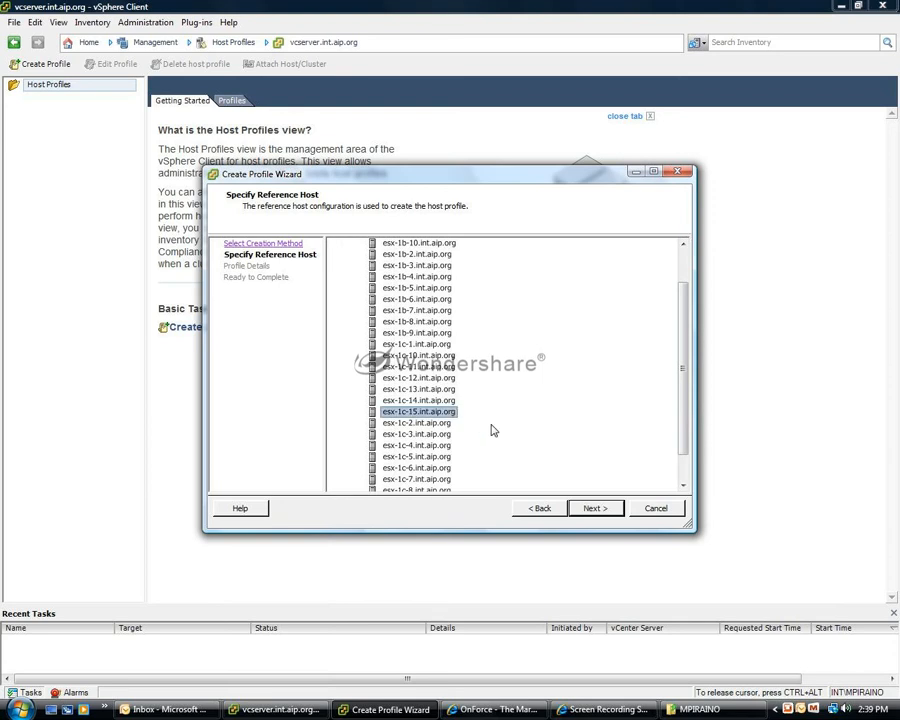
pyautogui.click(595, 507)
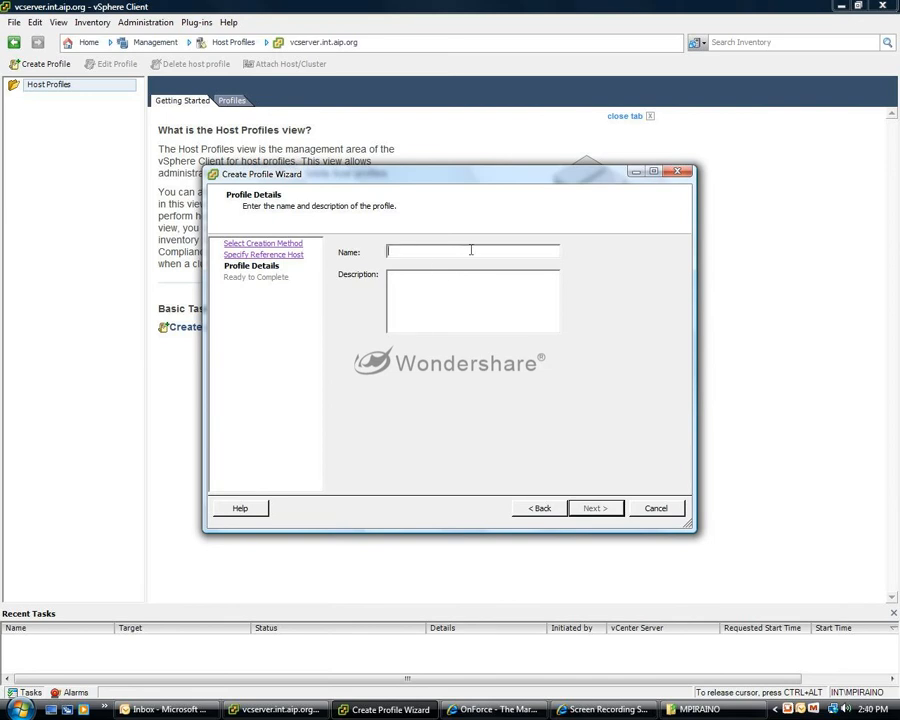
# Name the profile "host profile- dell M610 08/05/2010", leave the description empty and finish creating it.
pyautogui.write('host profile- dell')
pyautogui.write('08/05/2010')
pyautogui.click(445, 250)
pyautogui.write('M610')
pyautogui.click(594, 508)
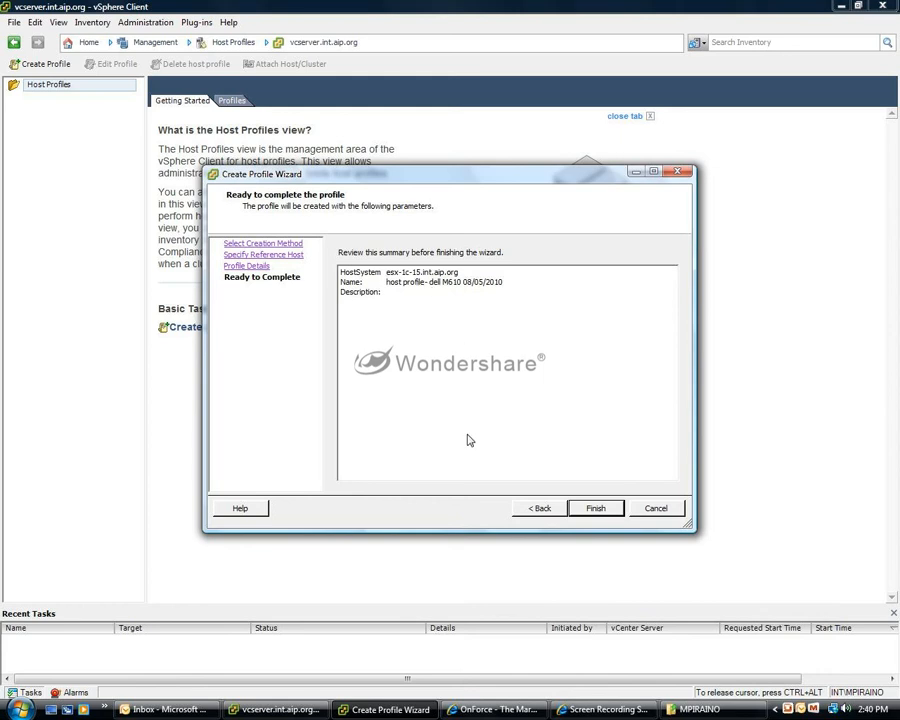
pyautogui.click(597, 509)
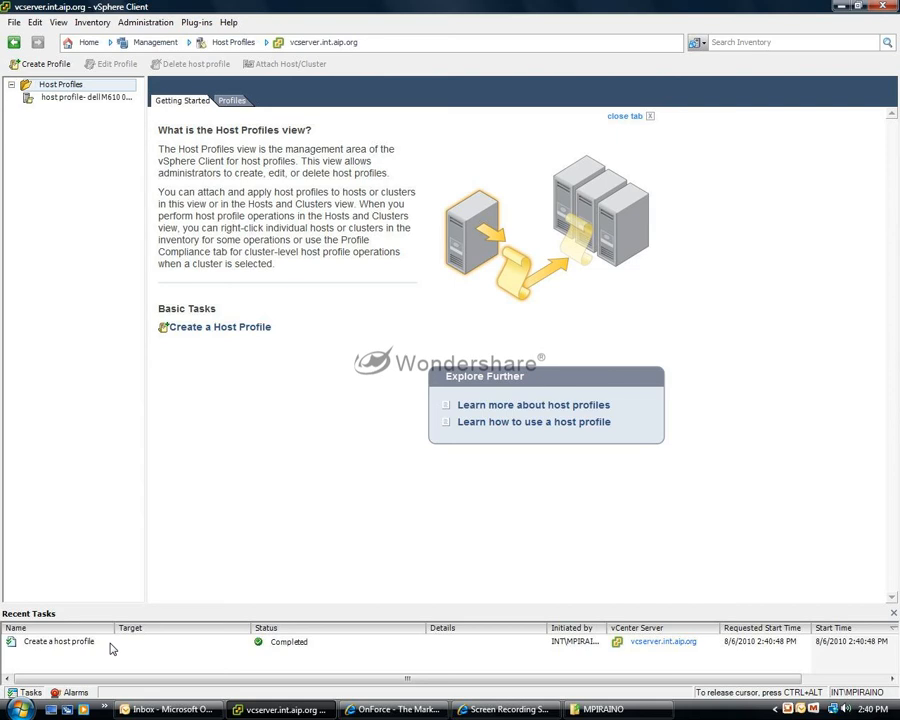
# Review the new host profile's summary, including its network and storage configuration.
pyautogui.click(101, 100)
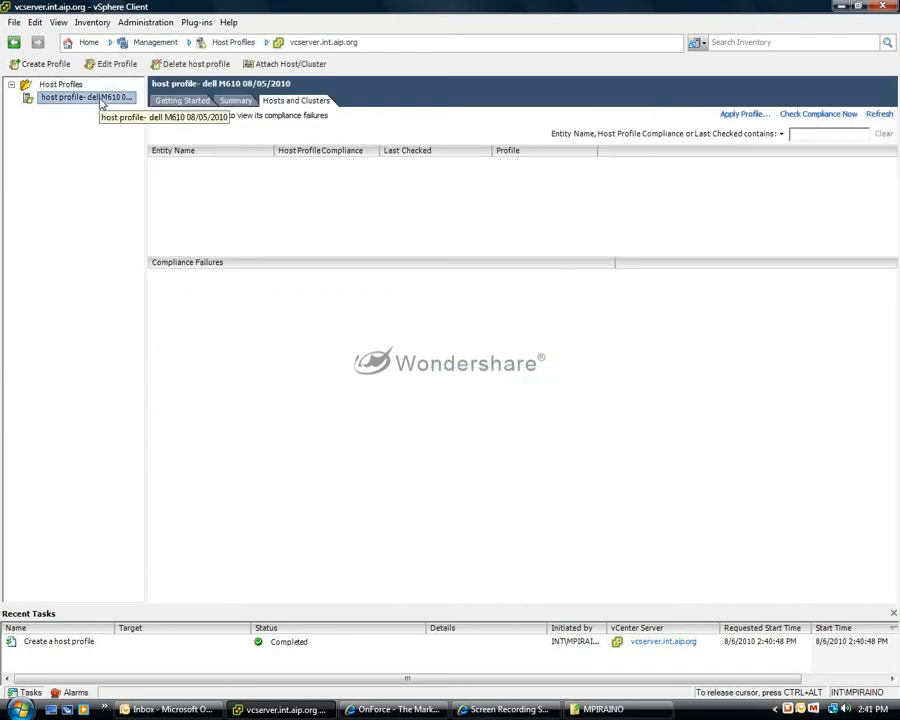
pyautogui.click(237, 102)
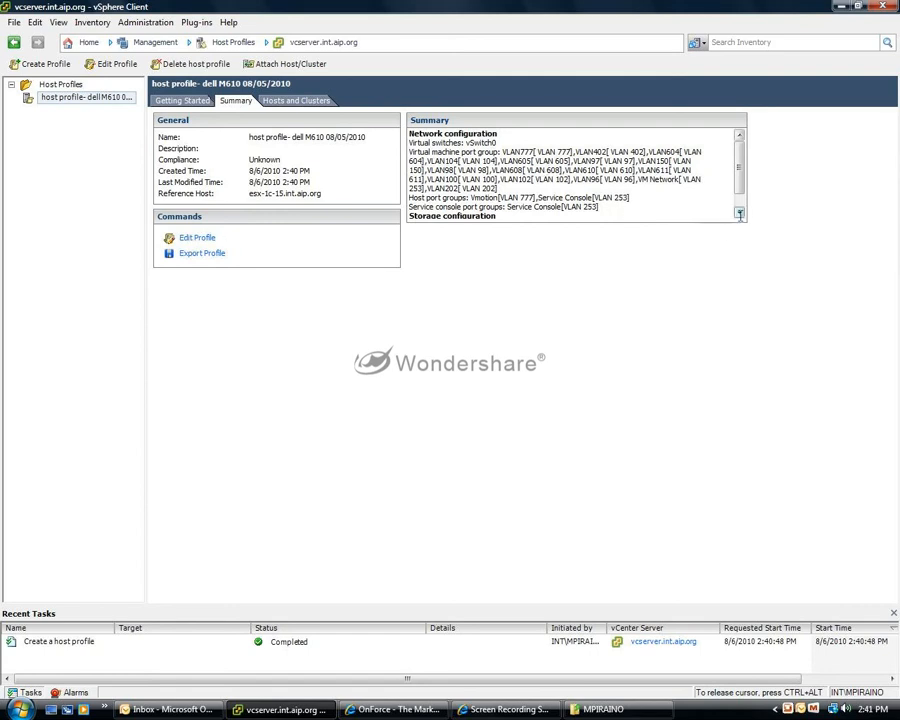
pyautogui.click(739, 213)
pyautogui.click(739, 213)
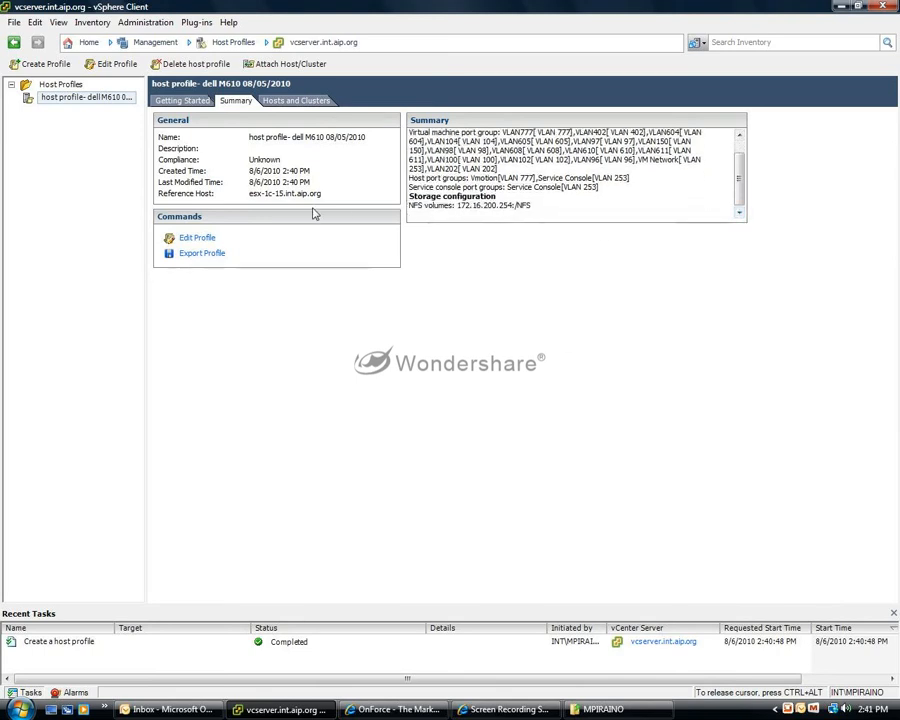
# Open the host profile for editing and inspect its service console memory reservation policy.
pyautogui.click(185, 238)
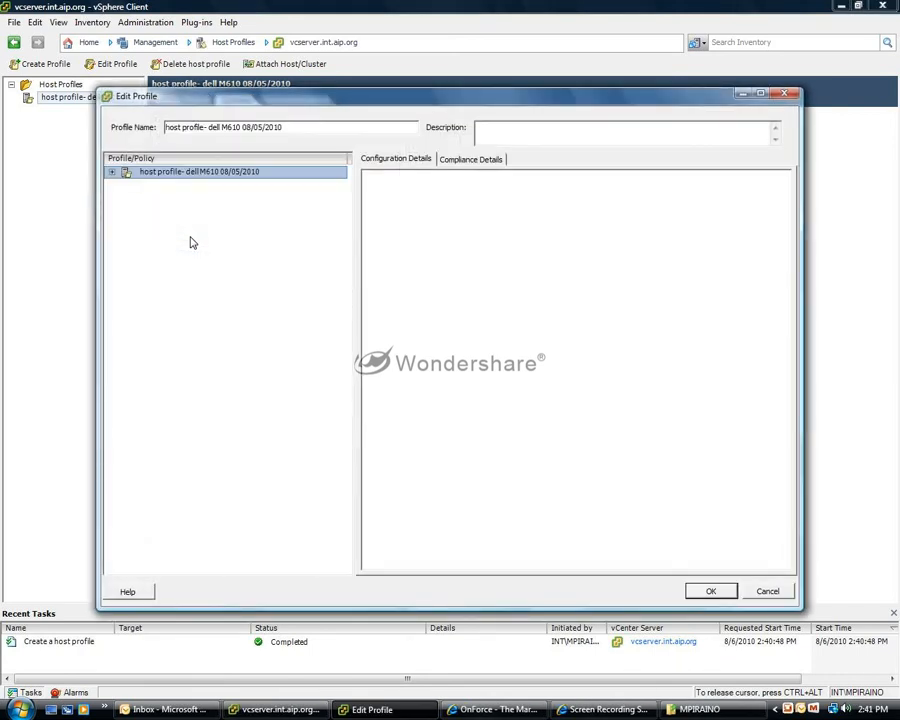
pyautogui.click(112, 173)
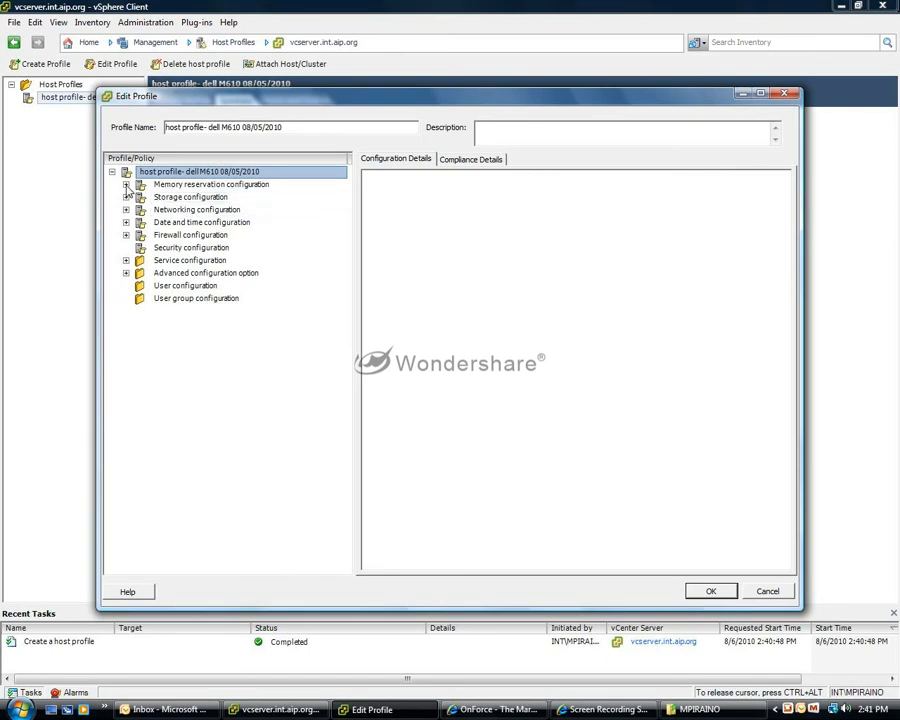
pyautogui.click(126, 185)
pyautogui.click(183, 198)
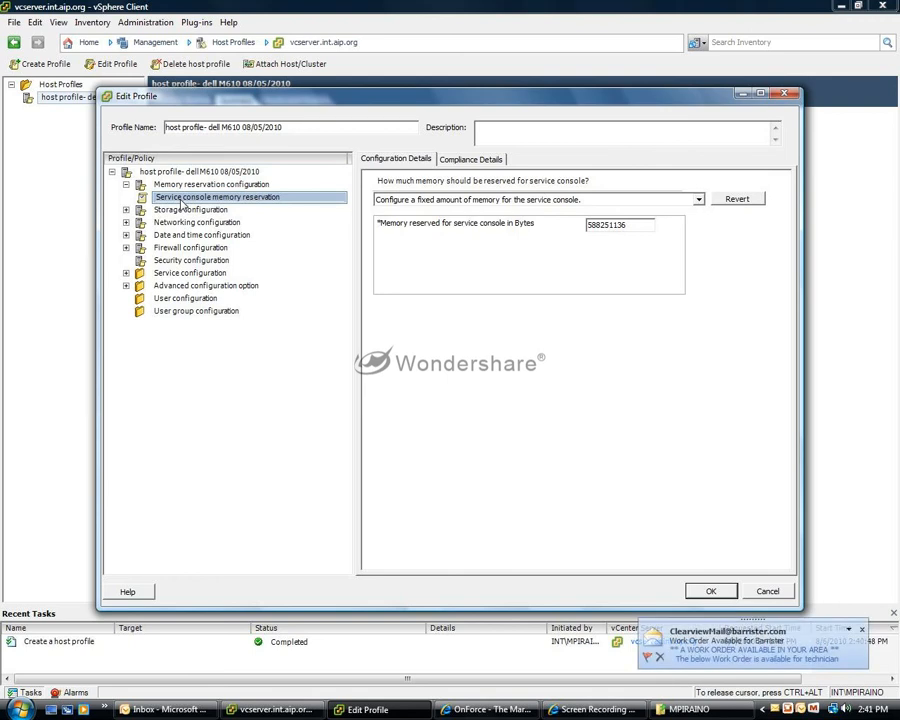
# Inspect the NFS datastore policy within the profile's storage configuration.
pyautogui.click(126, 210)
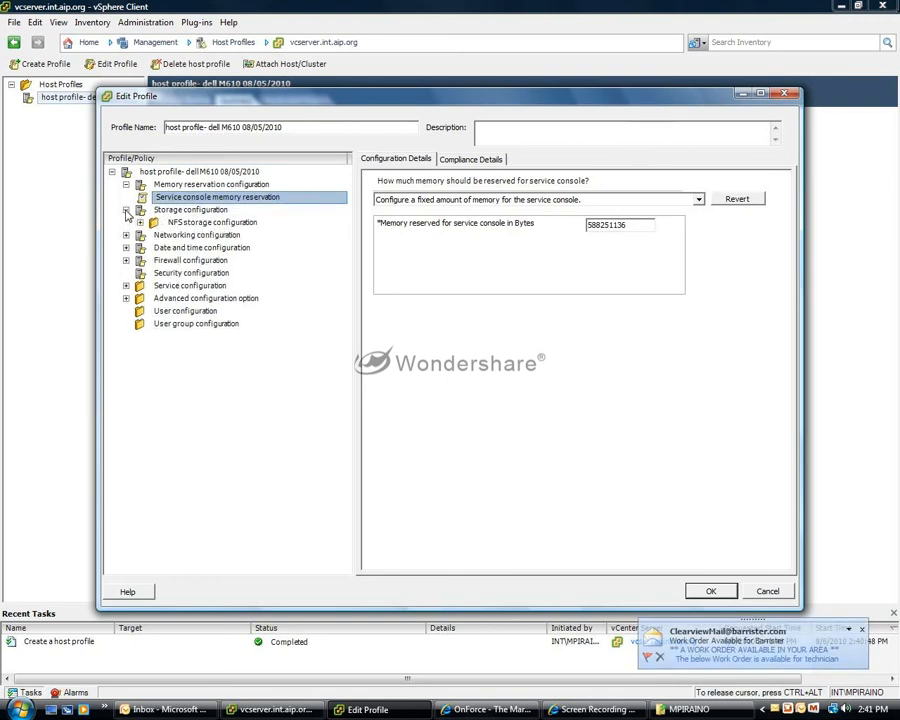
pyautogui.click(140, 222)
pyautogui.click(154, 235)
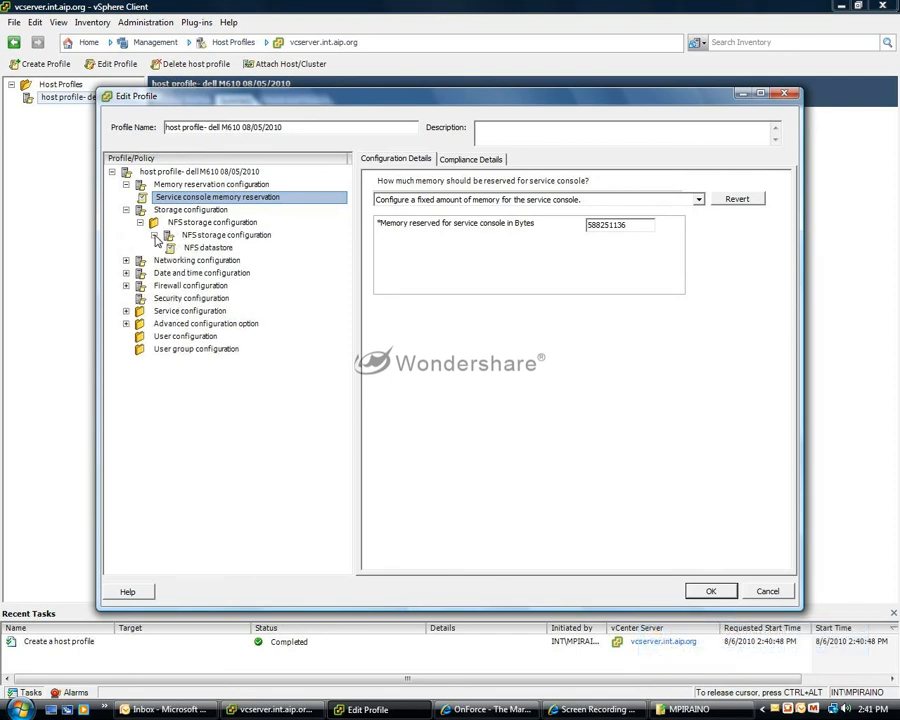
pyautogui.click(196, 249)
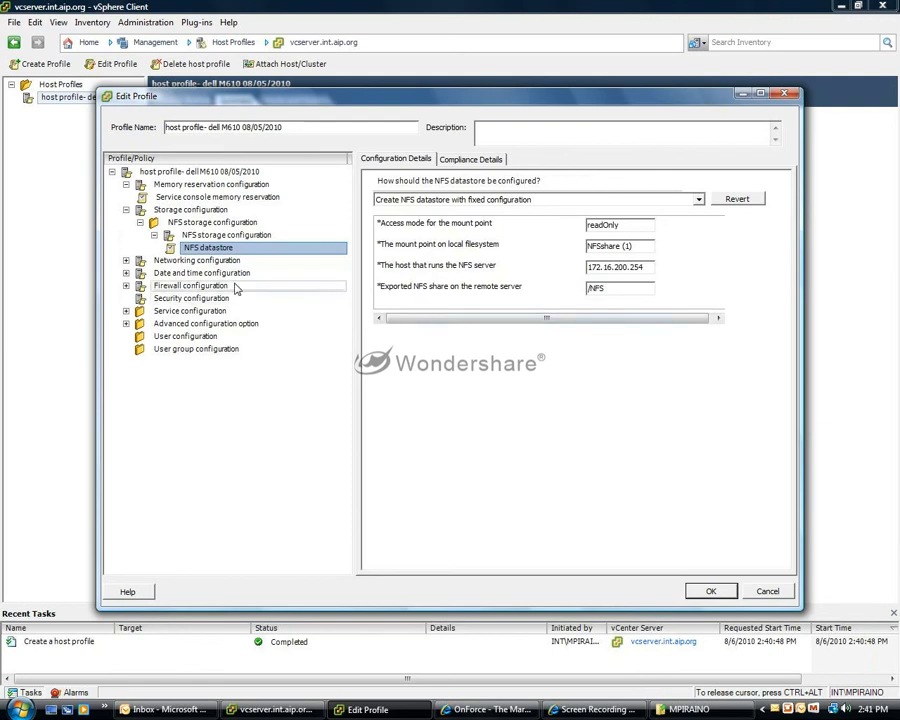
# Examine the profile's networking configuration for vSwitch0 and the DNS settings and host name policies.
pyautogui.click(126, 260)
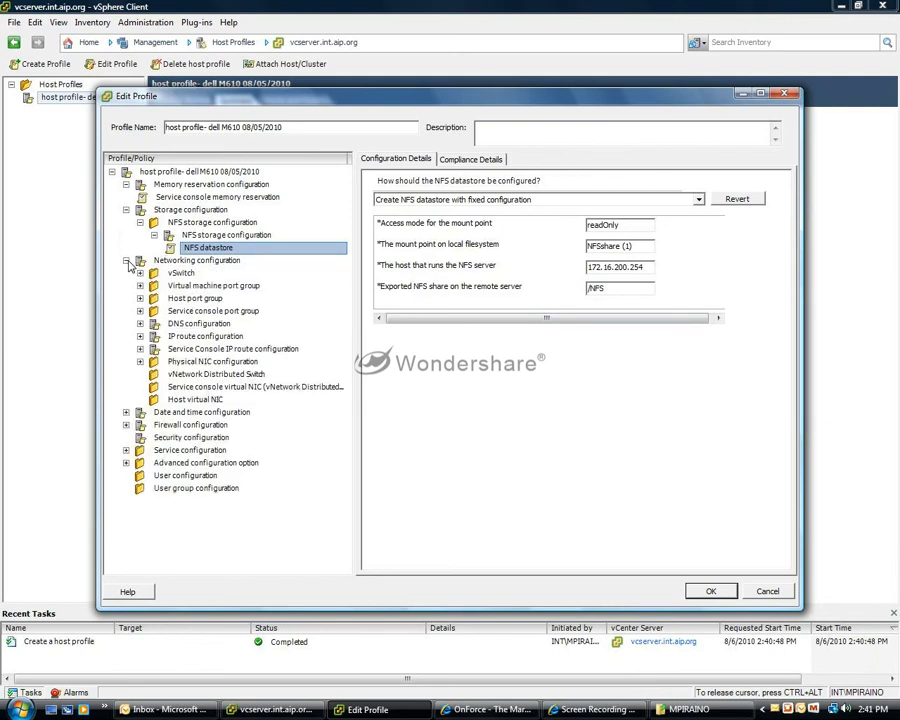
pyautogui.click(140, 273)
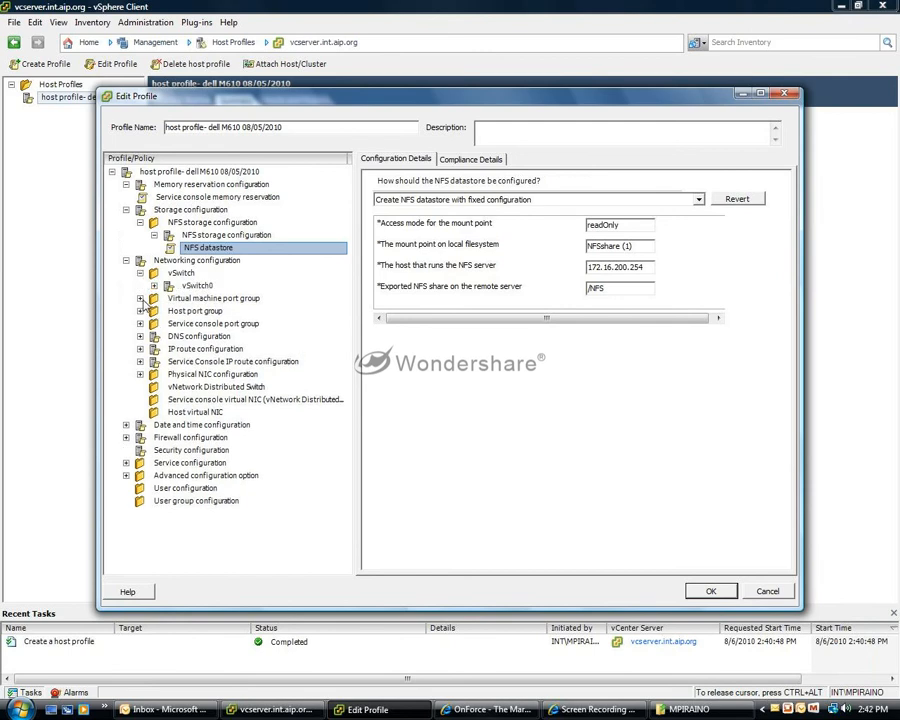
pyautogui.click(192, 286)
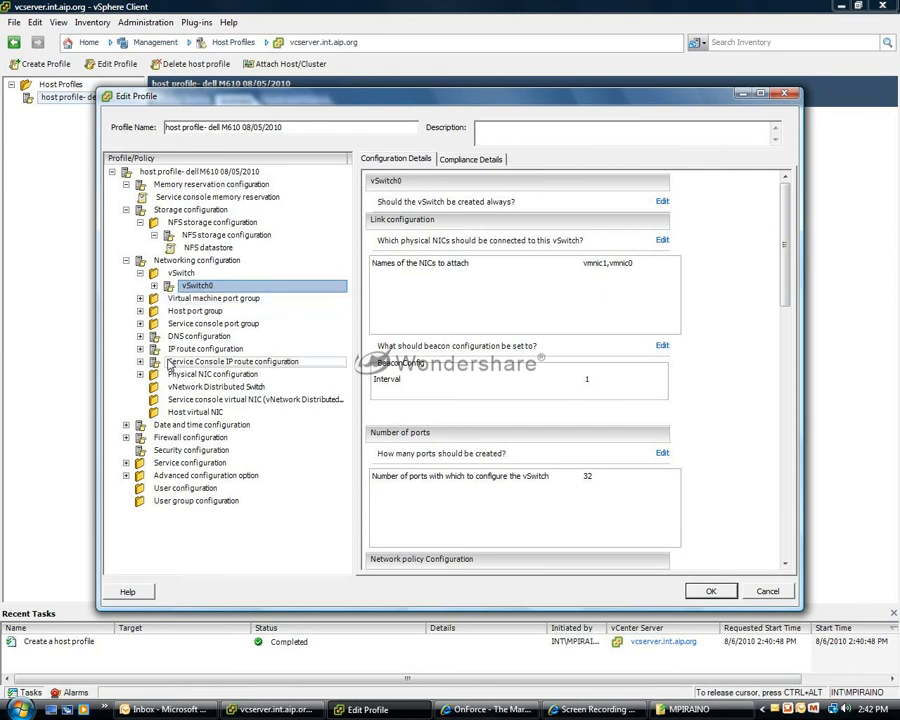
pyautogui.click(140, 336)
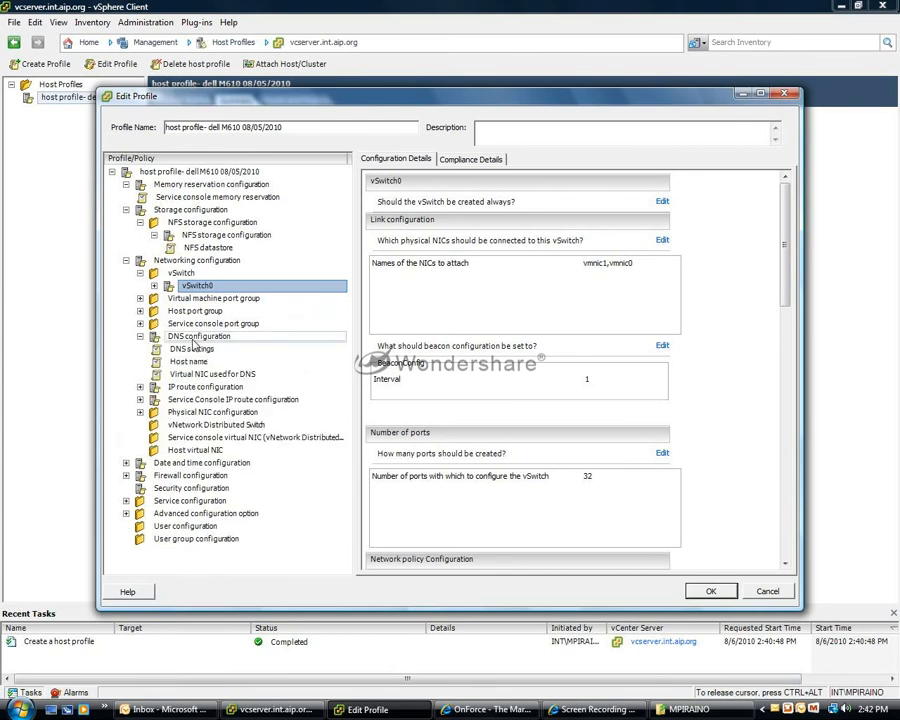
pyautogui.click(192, 349)
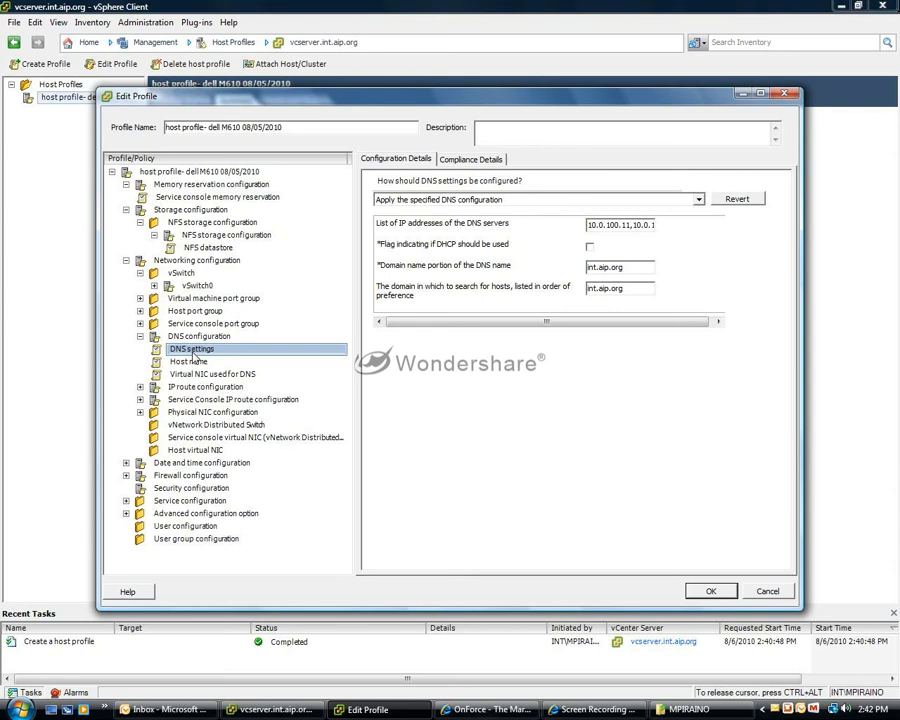
pyautogui.click(188, 363)
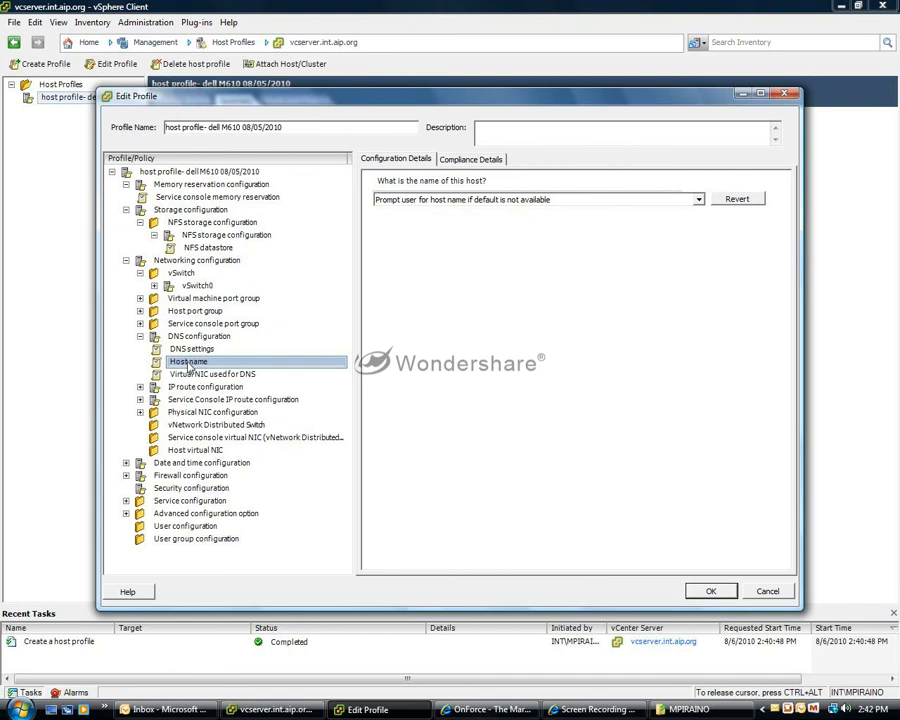
# Inspect the physical network adapter policy of the first physical NIC configuration.
pyautogui.click(141, 413)
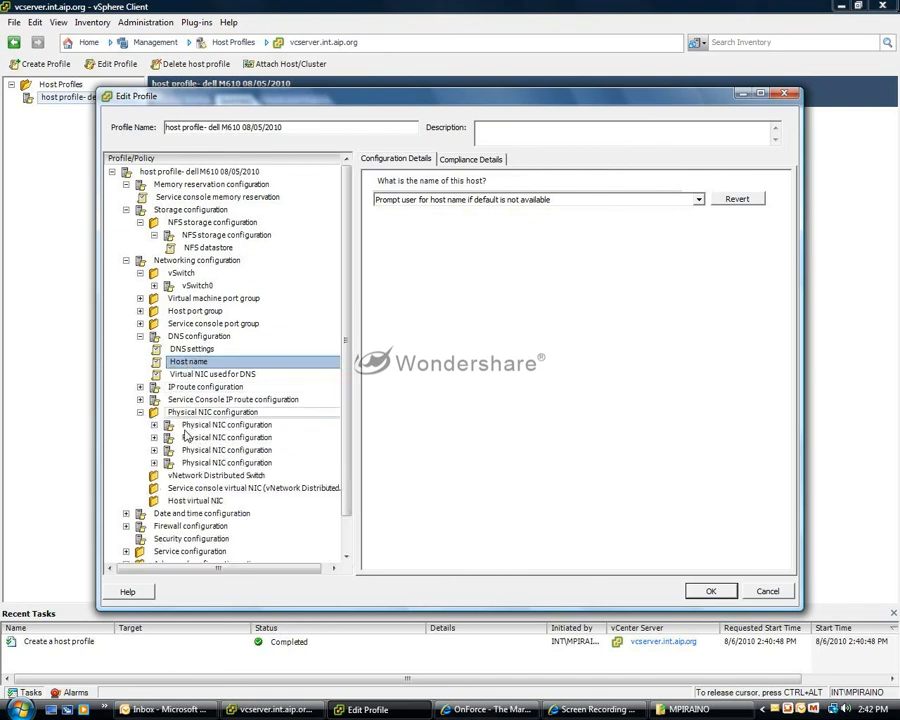
pyautogui.click(154, 425)
pyautogui.click(209, 440)
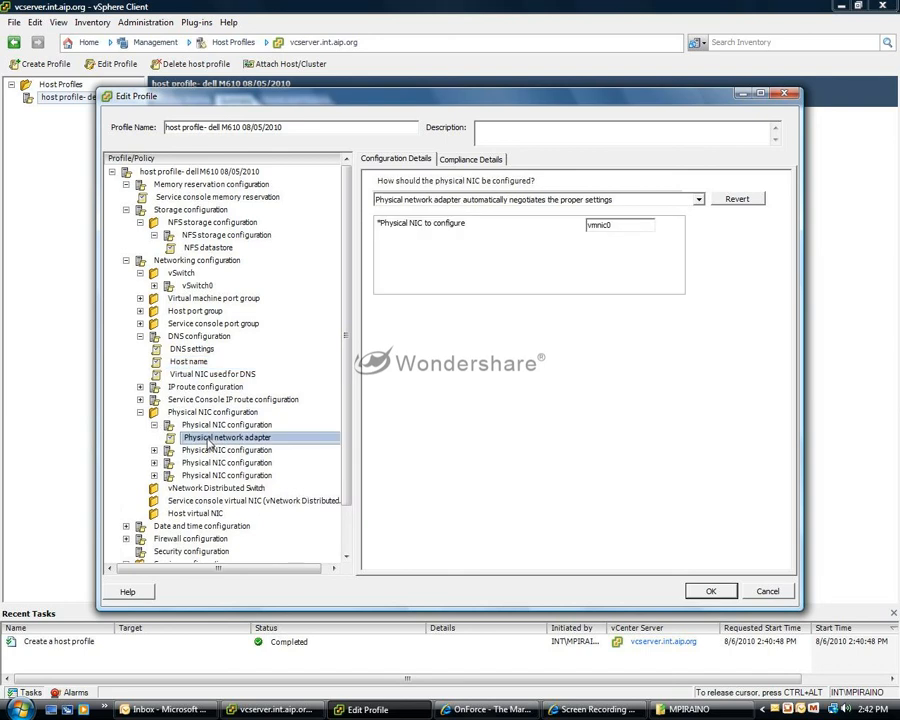
# Browse the services listed in the firewall configuration's ruleset.
pyautogui.scroll(-2, 350, 388)
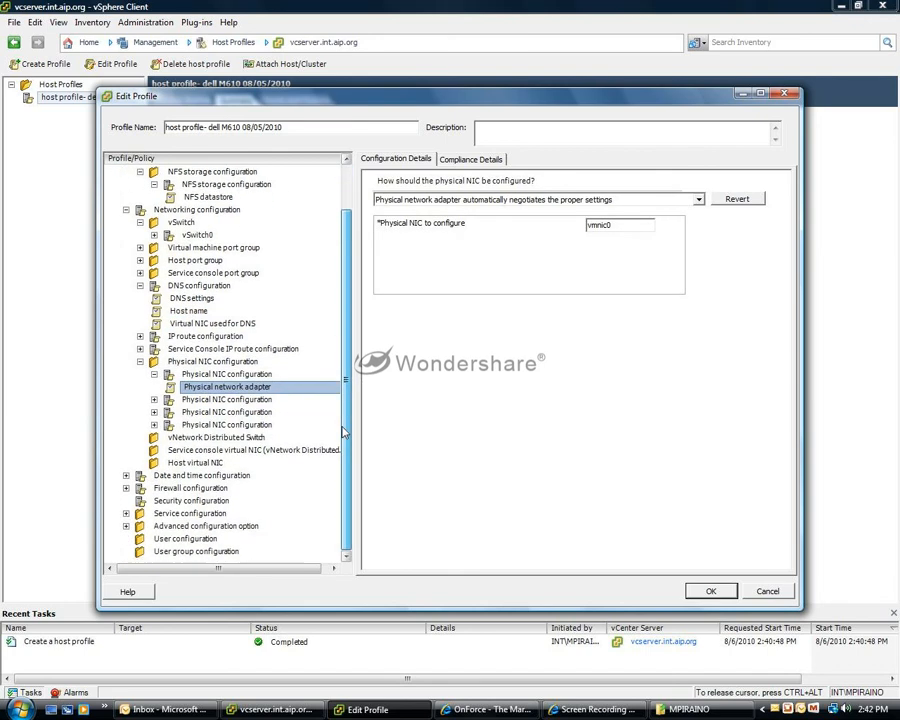
pyautogui.click(126, 488)
pyautogui.click(140, 513)
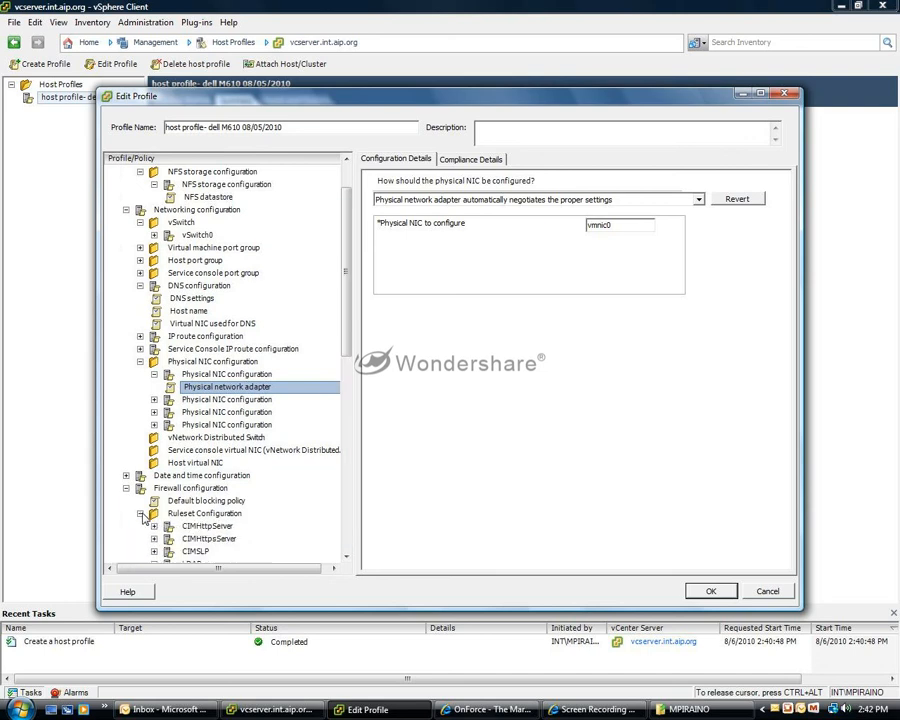
pyautogui.moveTo(349, 296); pyautogui.dragTo(349, 390)
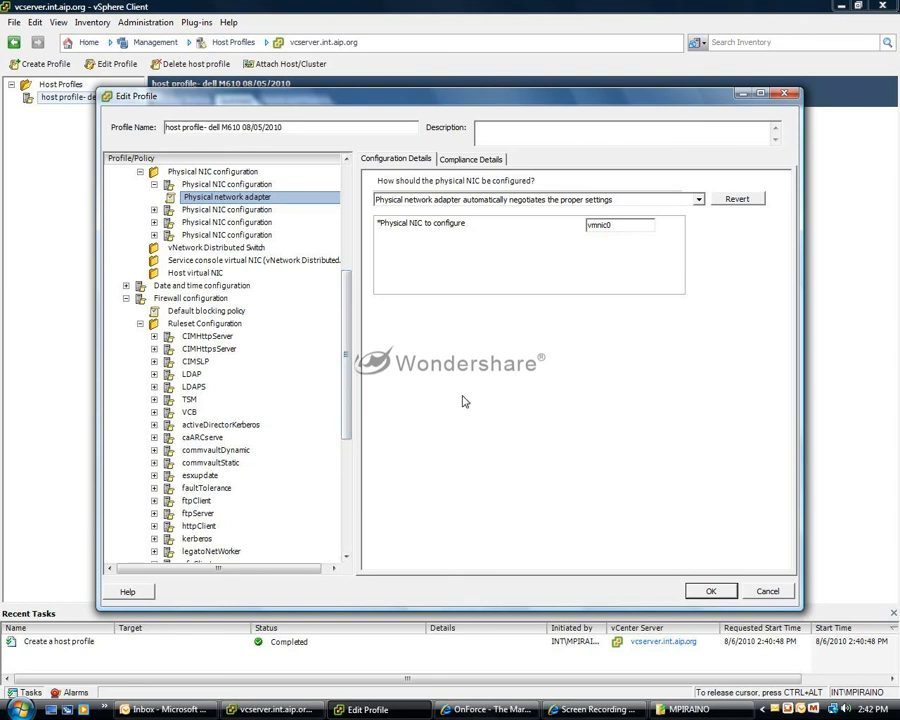
# Collapse the physical NIC configuration entries and save the host profile without changing any policy.
pyautogui.scroll(6, 230, 360)
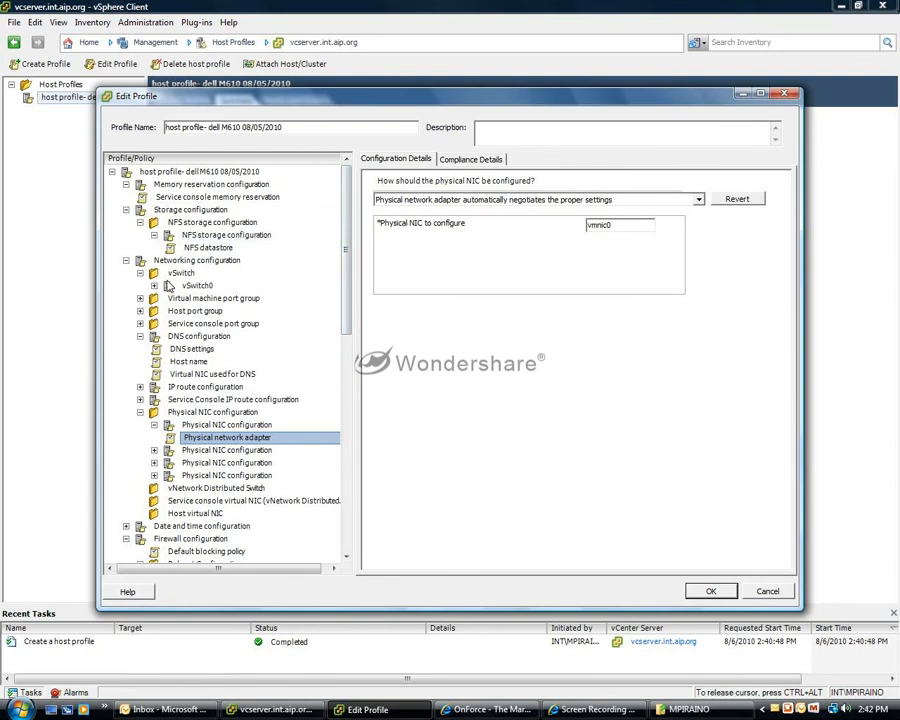
pyautogui.click(140, 412)
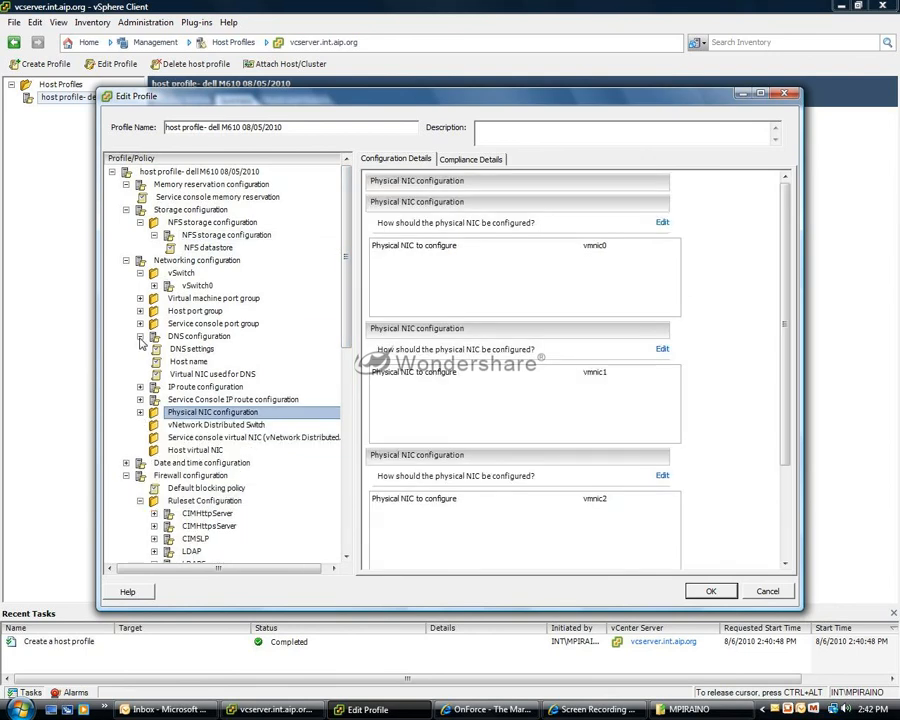
pyautogui.click(127, 261)
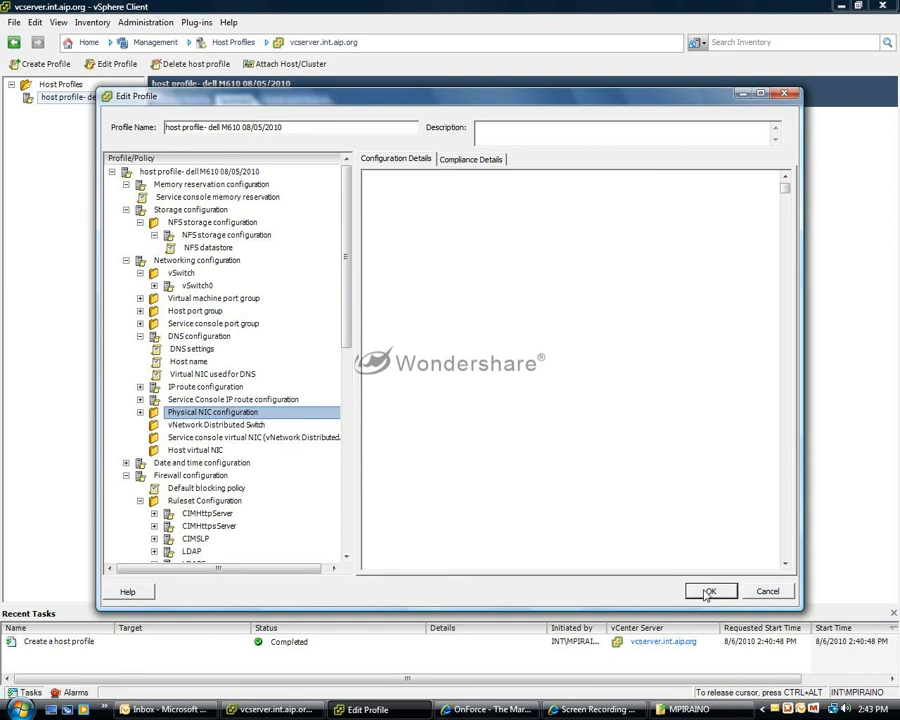
pyautogui.click(708, 592)
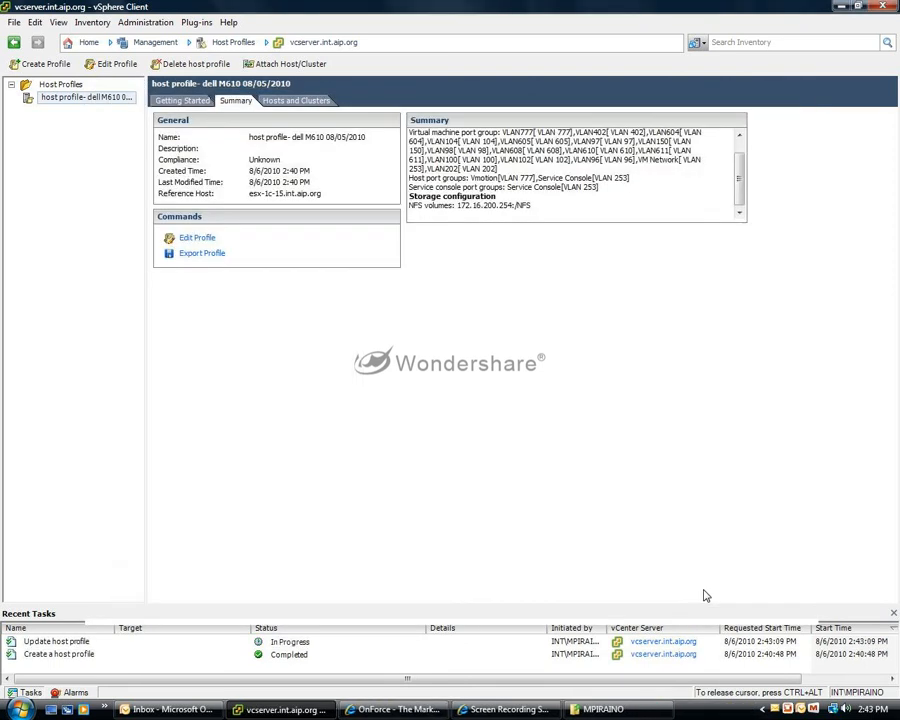
# Attach host esx-1c-15.int.aip.org from Melville Farm to the host profile and check its compliance.
pyautogui.click(304, 102)
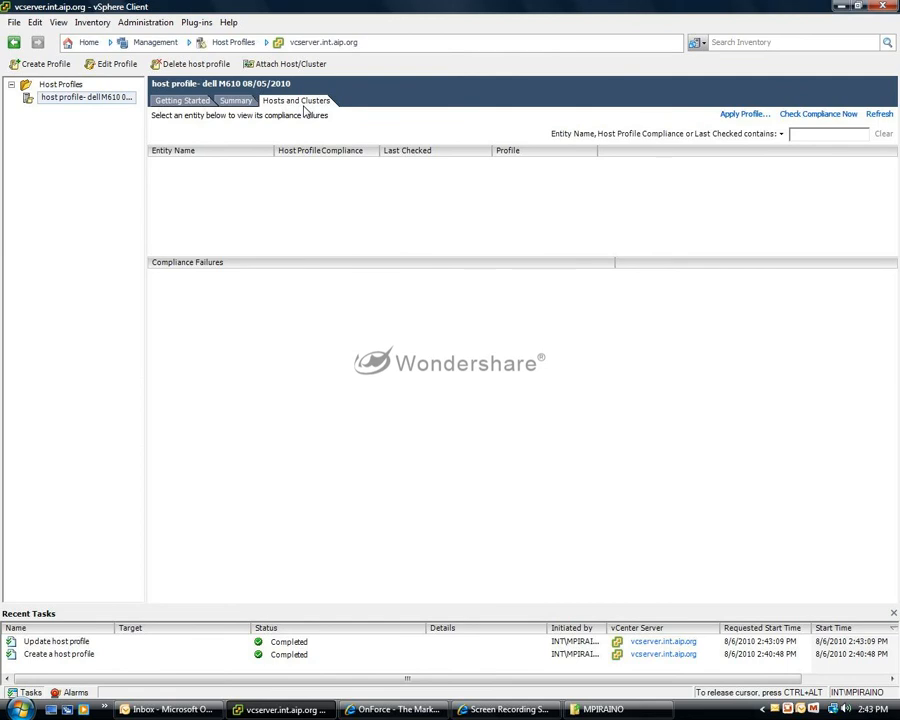
pyautogui.click(240, 102)
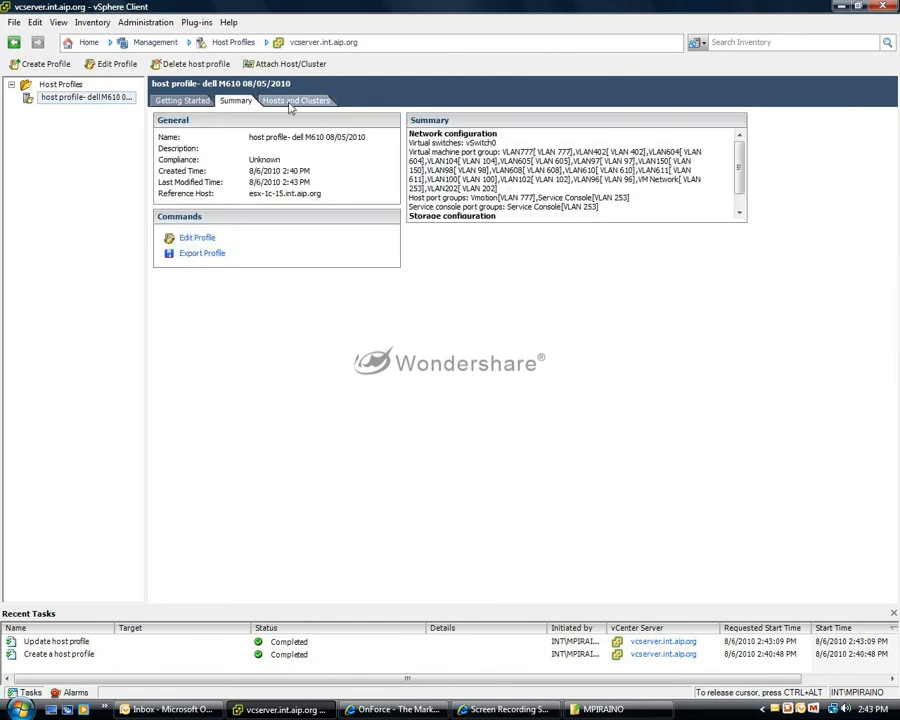
pyautogui.click(296, 101)
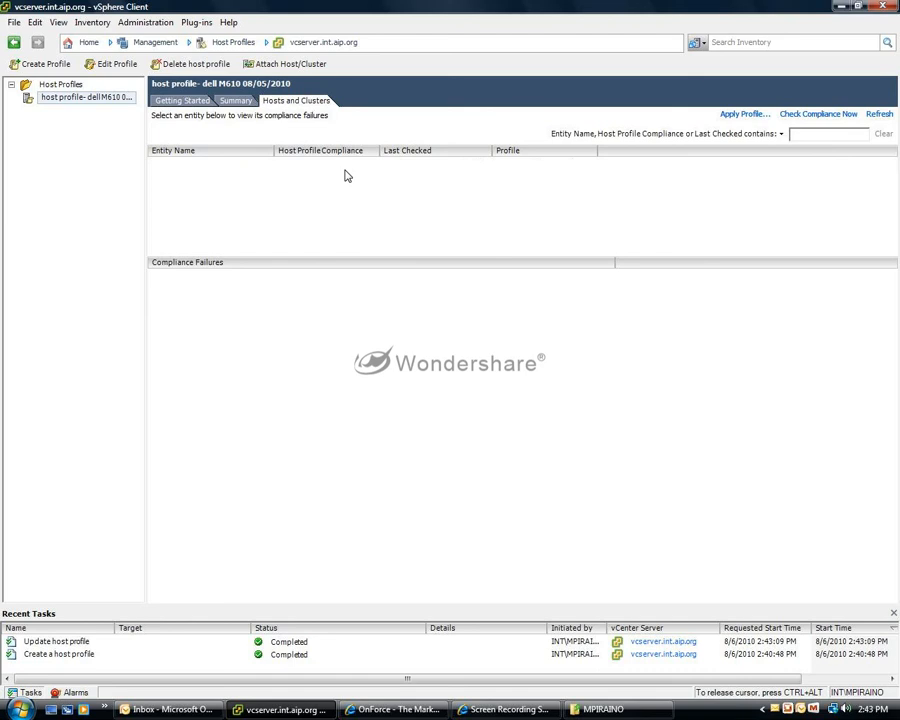
pyautogui.click(290, 64)
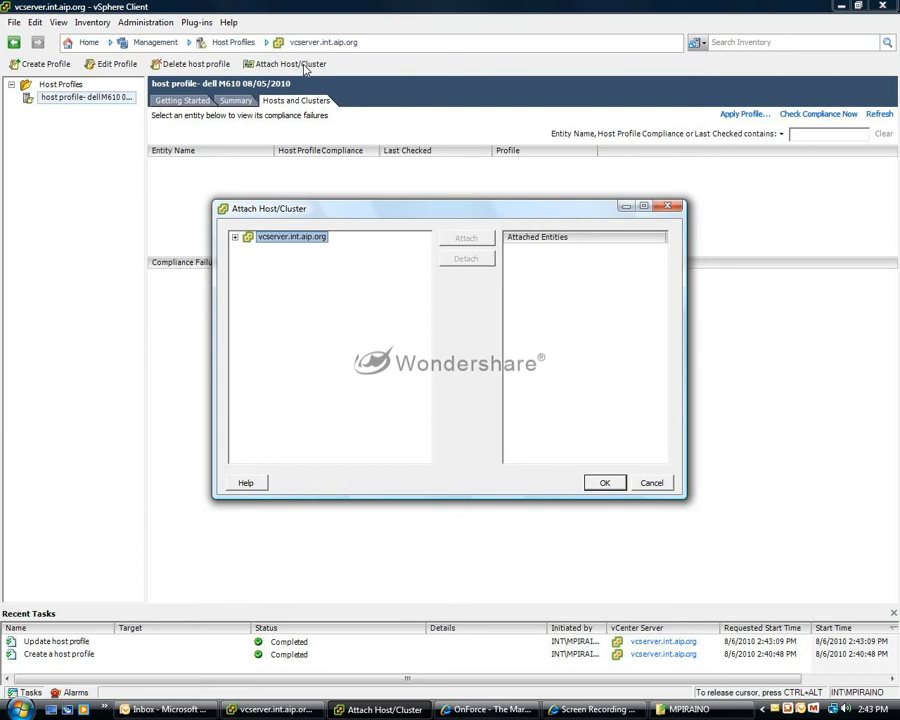
pyautogui.click(235, 237)
pyautogui.click(248, 248)
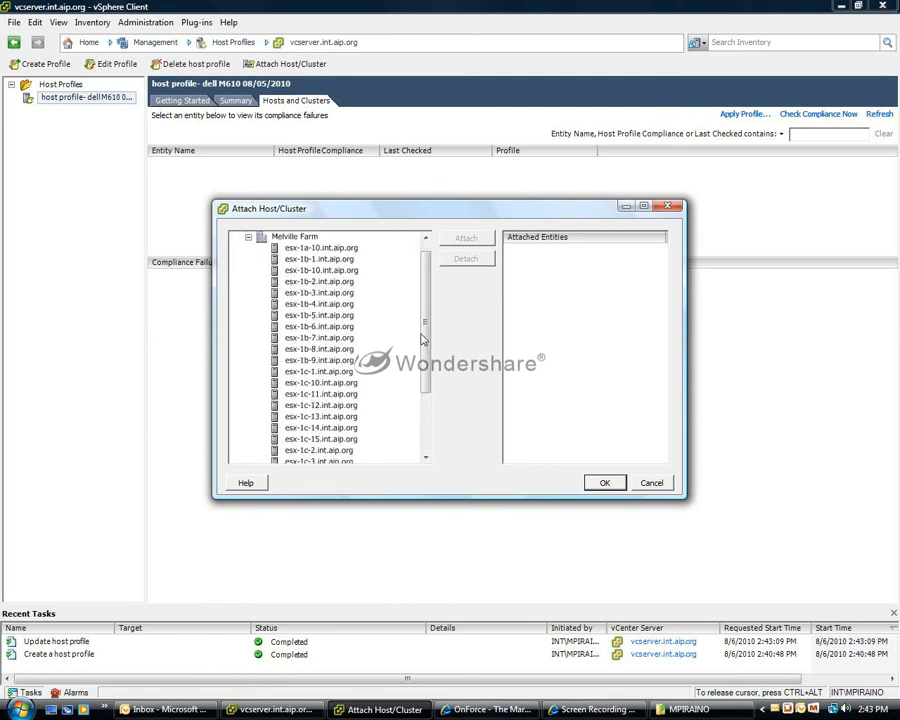
pyautogui.moveTo(430, 335); pyautogui.dragTo(430, 375)
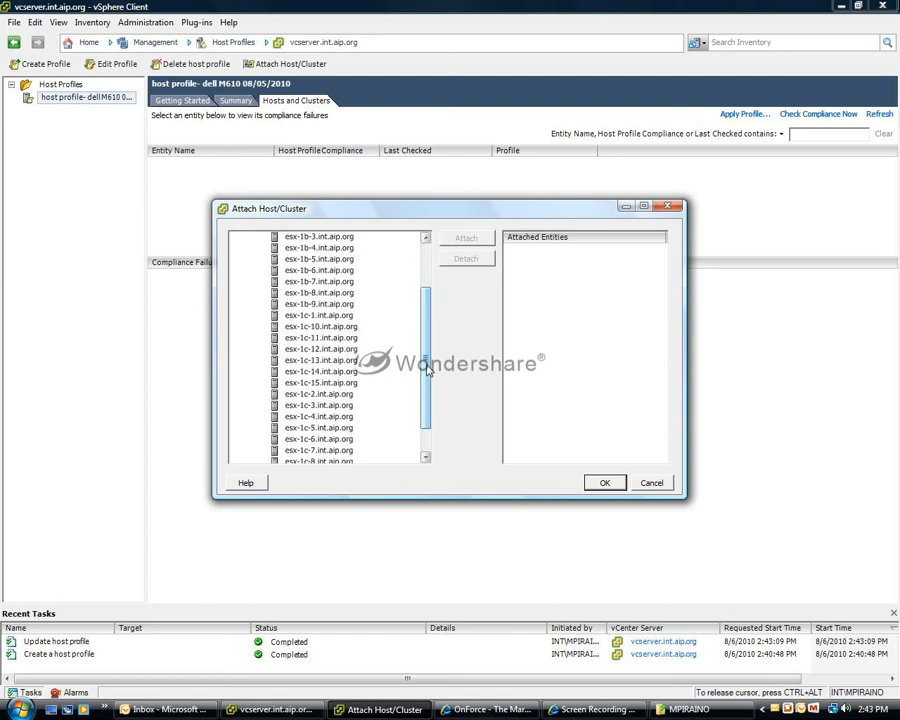
pyautogui.click(343, 384)
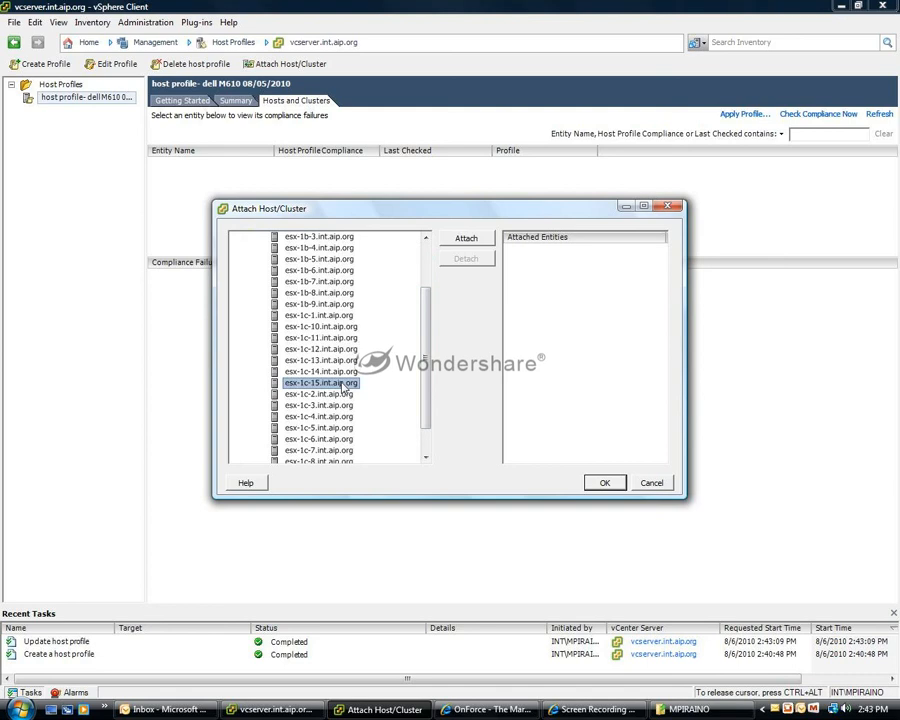
pyautogui.click(466, 238)
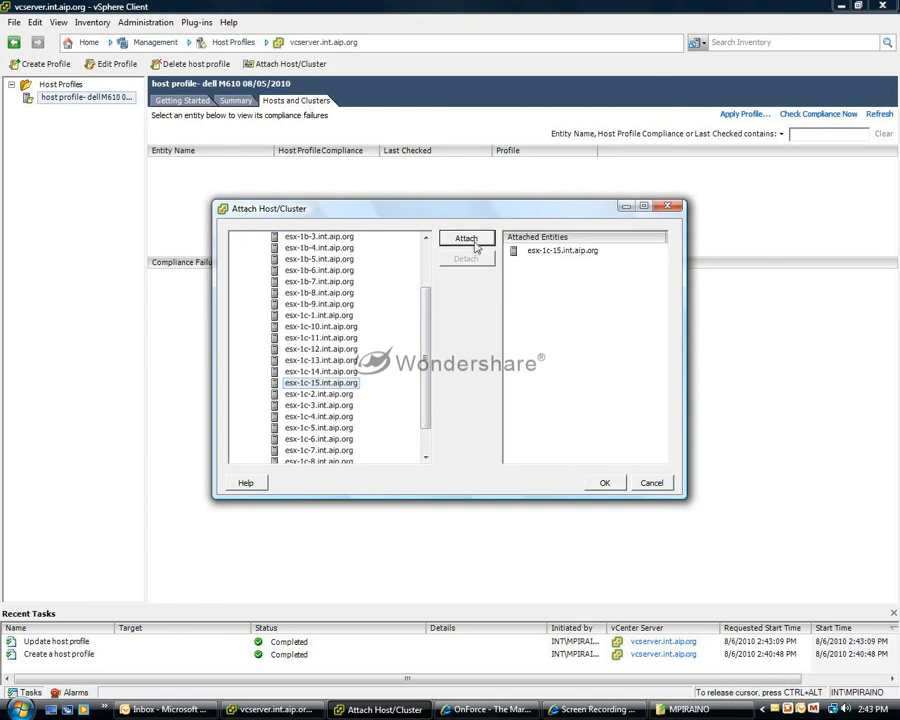
pyautogui.click(604, 483)
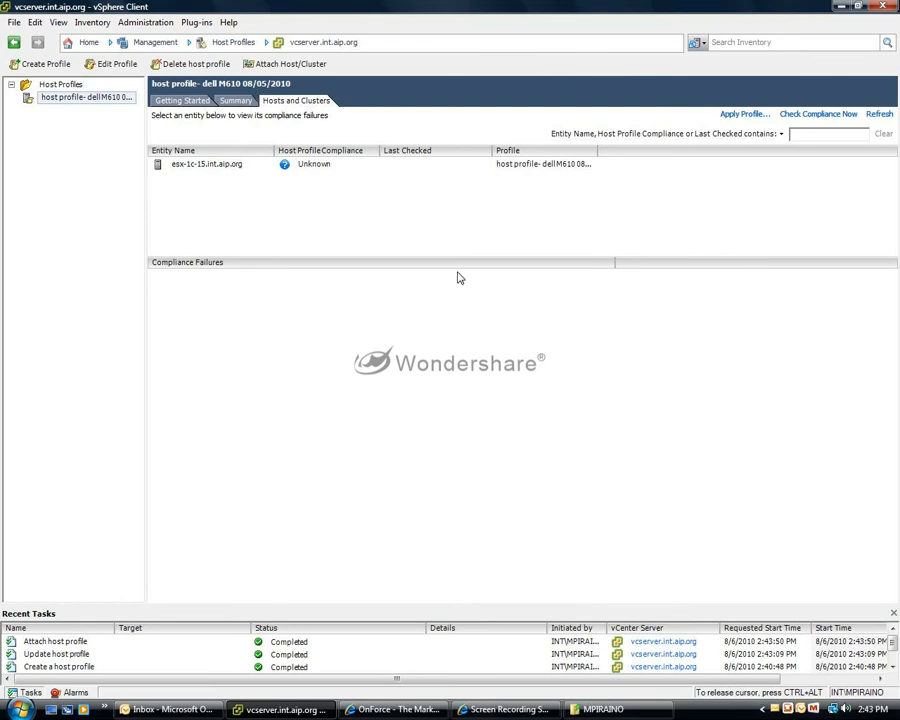
pyautogui.click(230, 164)
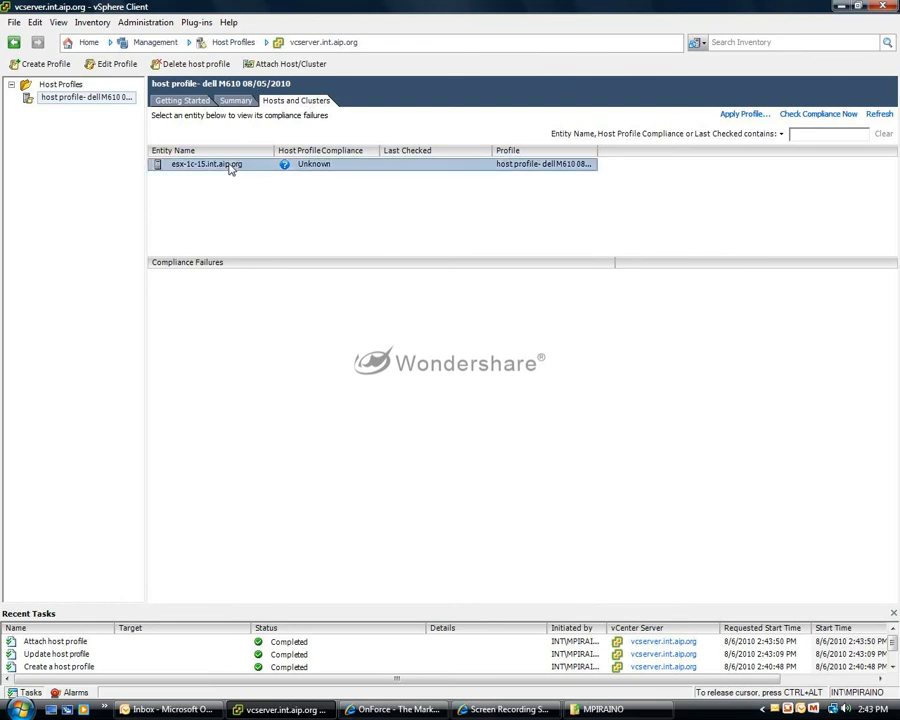
pyautogui.click(793, 116)
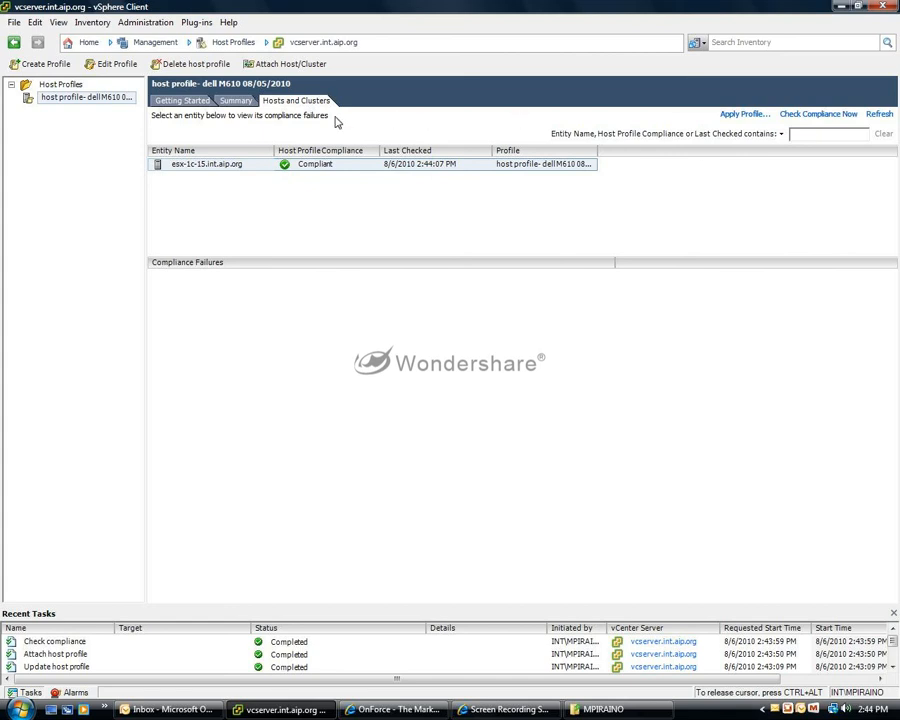
# Attach host esx-1c-14.int.aip.org from Melville Farm to the same host profile.
pyautogui.click(292, 64)
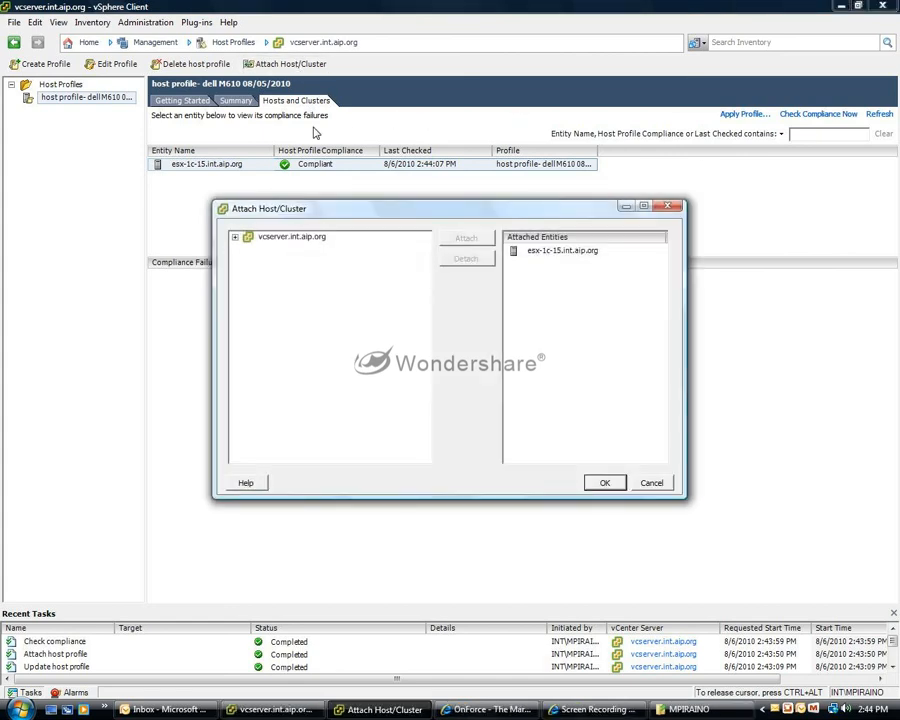
pyautogui.click(289, 237)
pyautogui.click(235, 237)
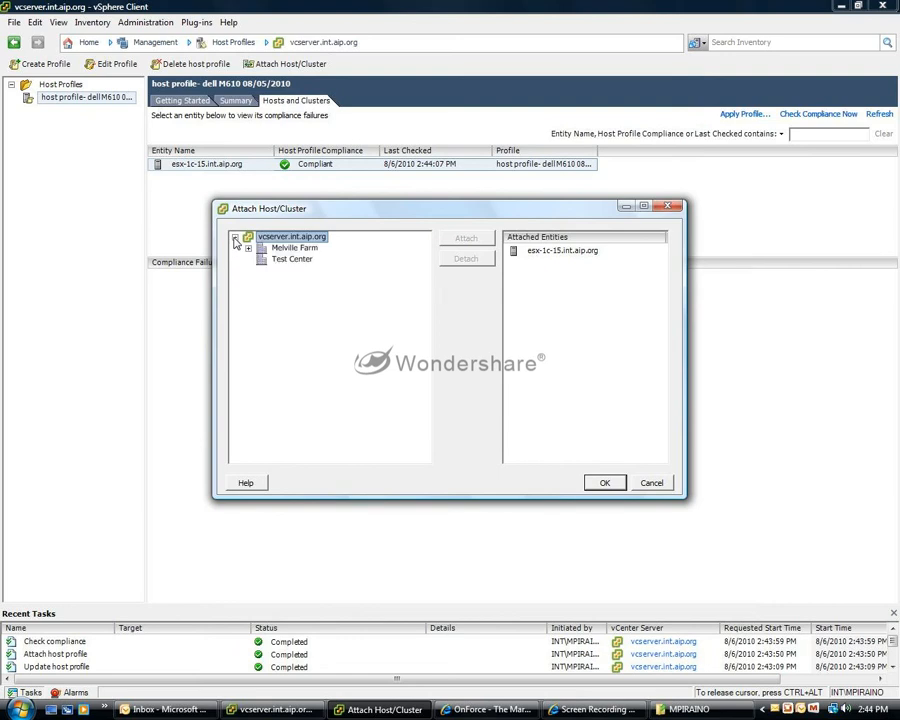
pyautogui.click(248, 248)
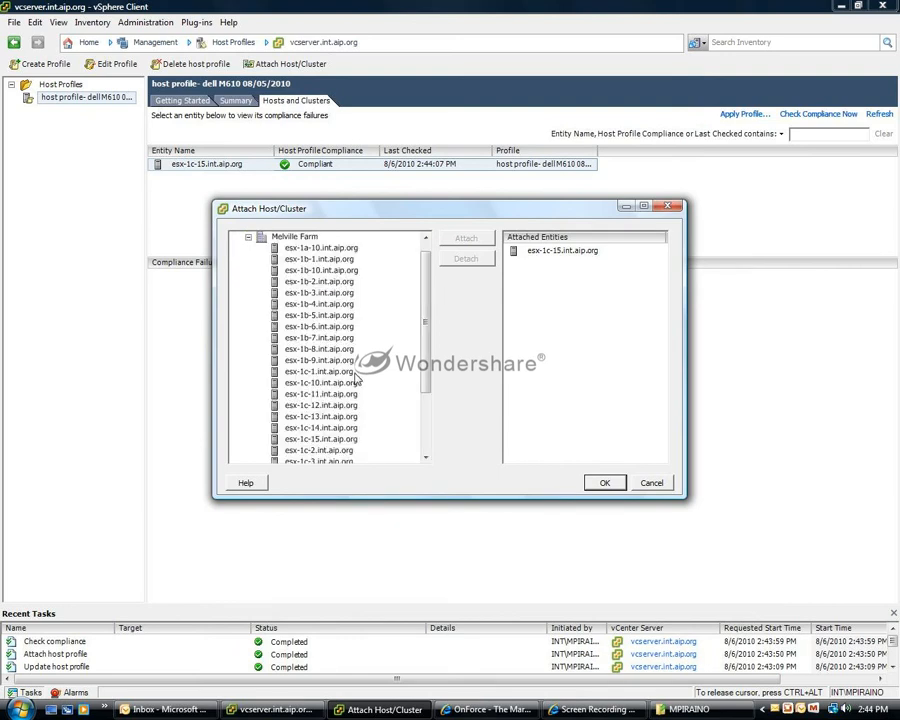
pyautogui.scroll(-2, 420, 341)
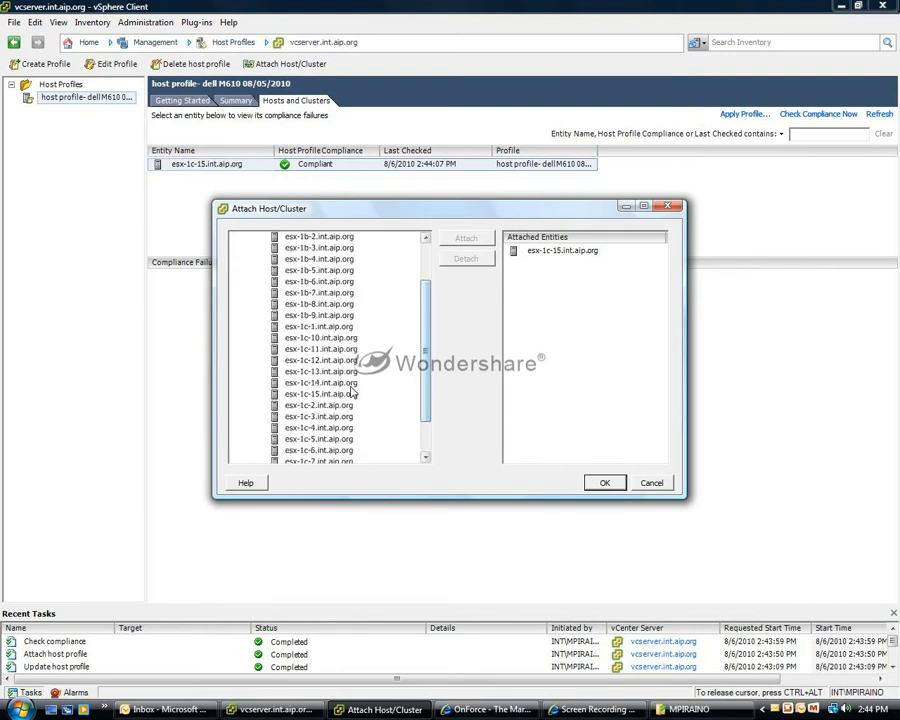
pyautogui.click(350, 383)
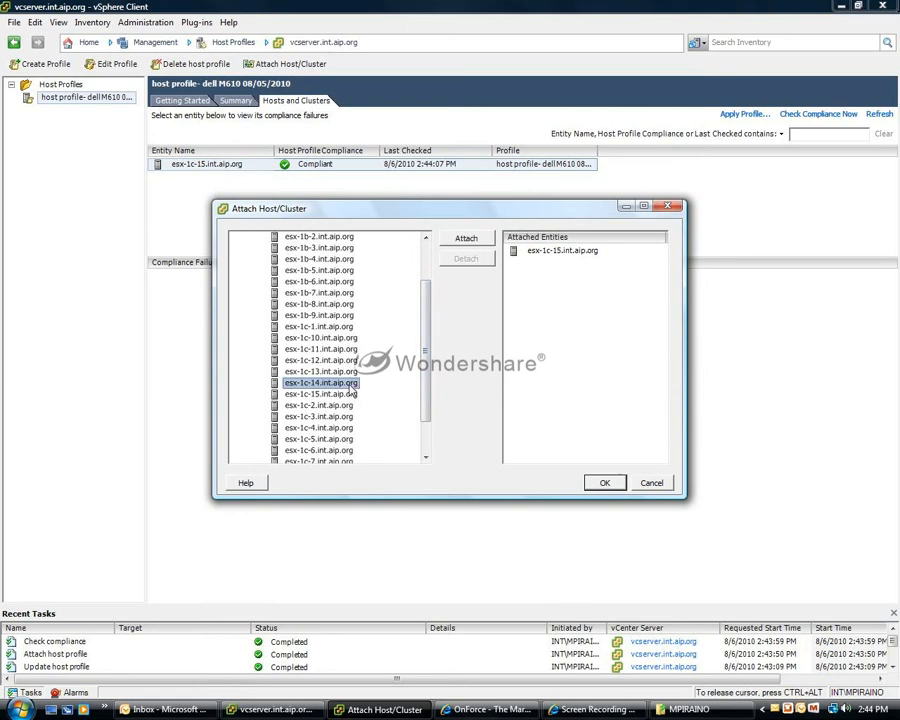
pyautogui.click(466, 240)
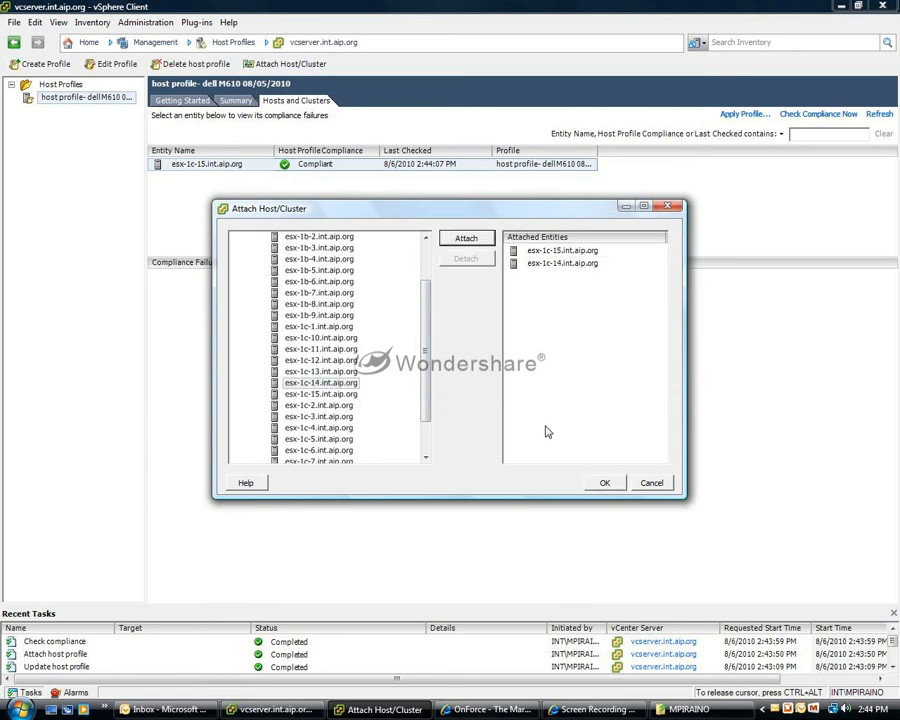
pyautogui.click(605, 484)
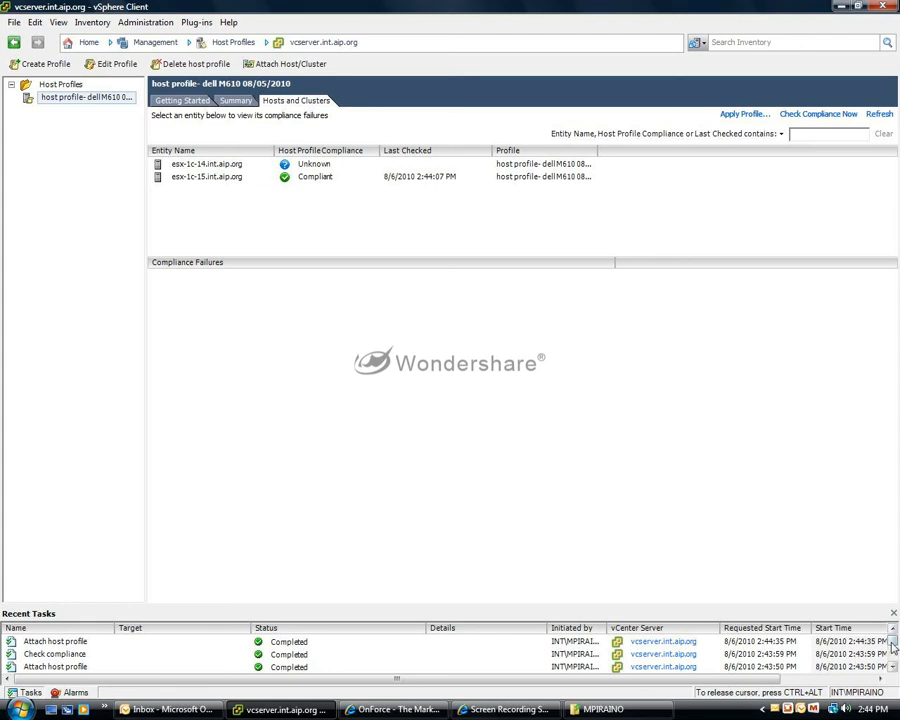
# Run a compliance check on host esx-1c-14.int.aip.org against the host profile.
pyautogui.moveTo(892, 643)
pyautogui.mouseDown()
pyautogui.moveTo(893, 658)
pyautogui.moveTo(893, 640)
pyautogui.mouseUp()
pyautogui.click(237, 165)
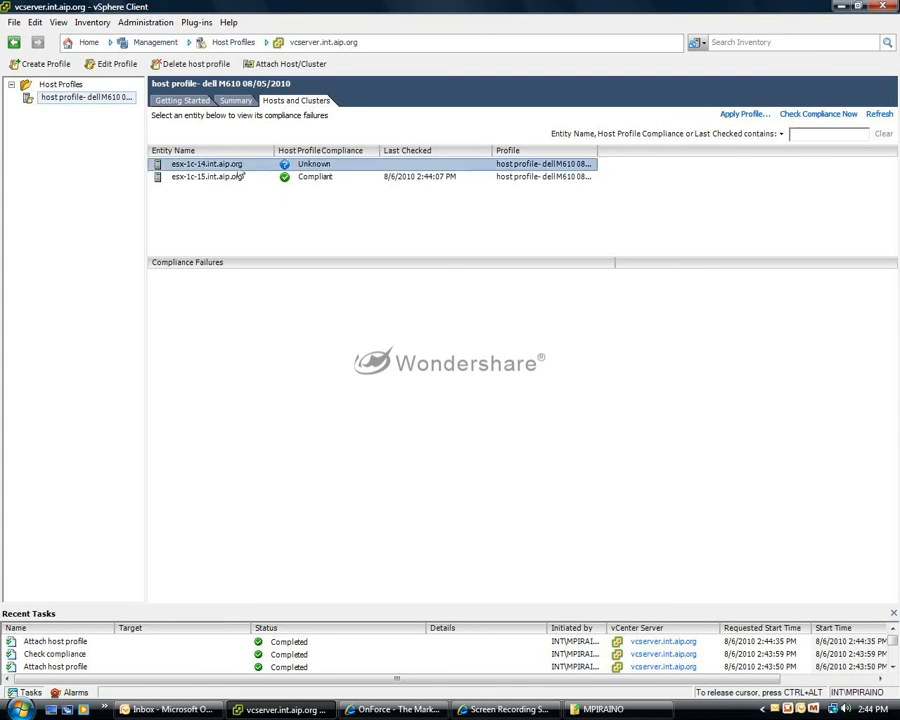
pyautogui.click(812, 115)
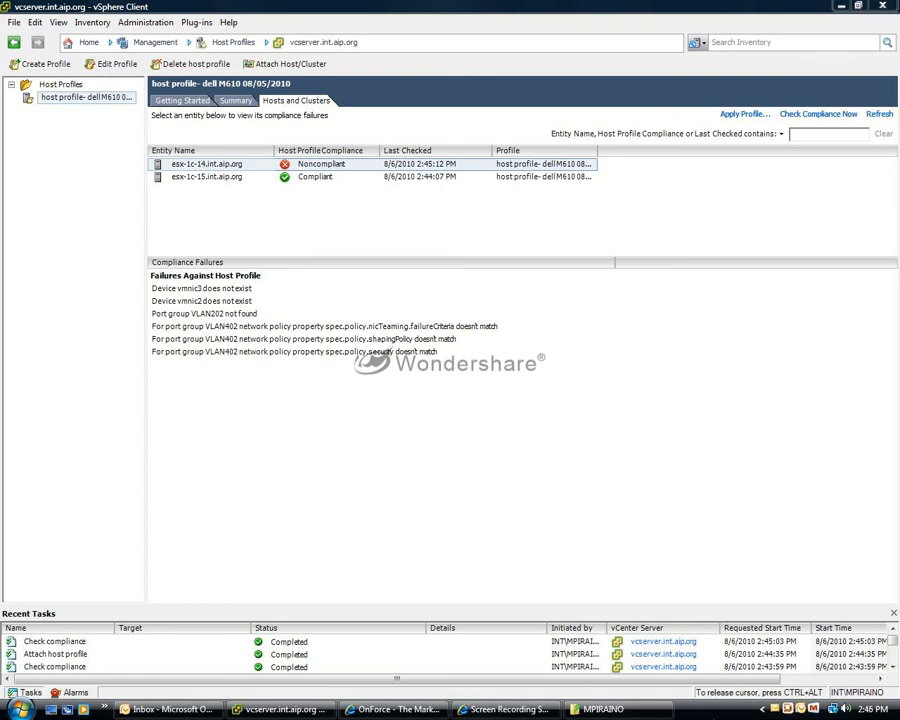
pyautogui.click(505, 709)
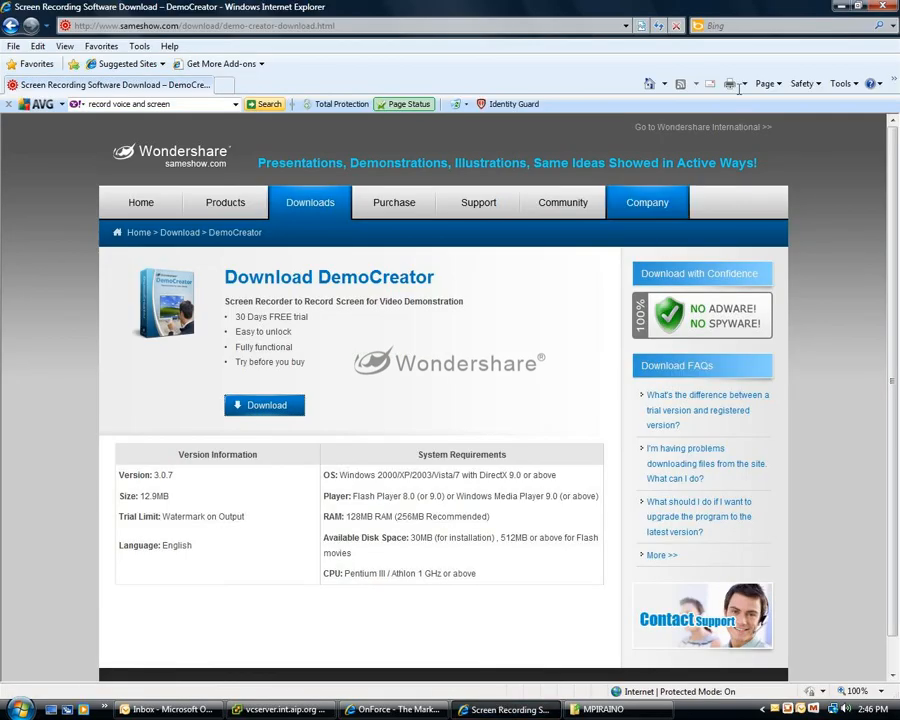
pyautogui.click(841, 7)
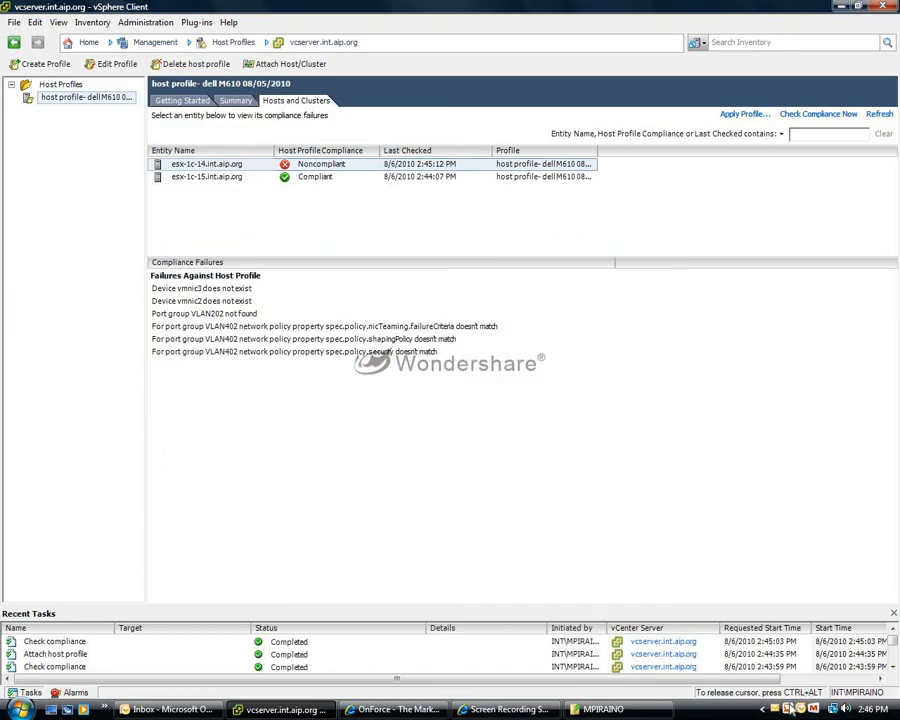